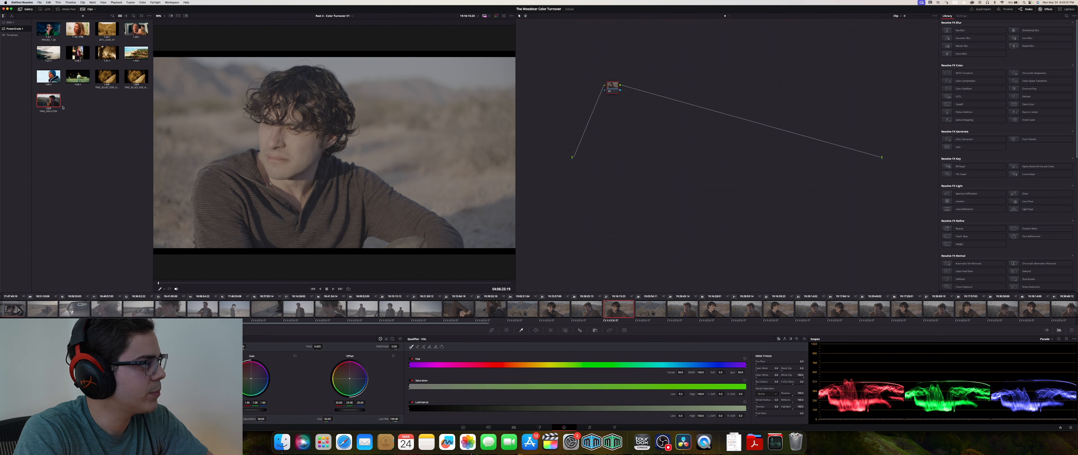
# - Pull the OUT CST and QUAL nodes out of the parallel node tree and set them below it
pyautogui.middleClick(55, 104)
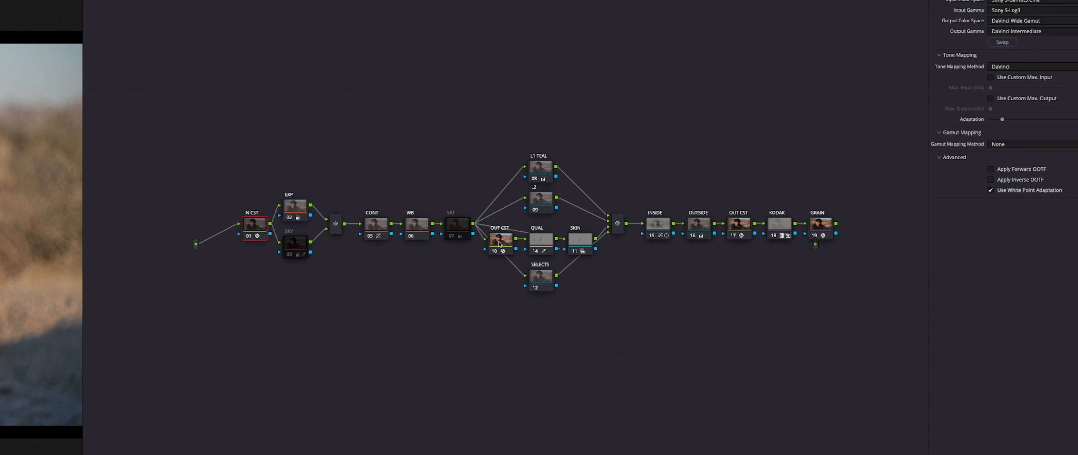
pyautogui.click(722, 159)
pyautogui.click(543, 243)
pyautogui.click(577, 243)
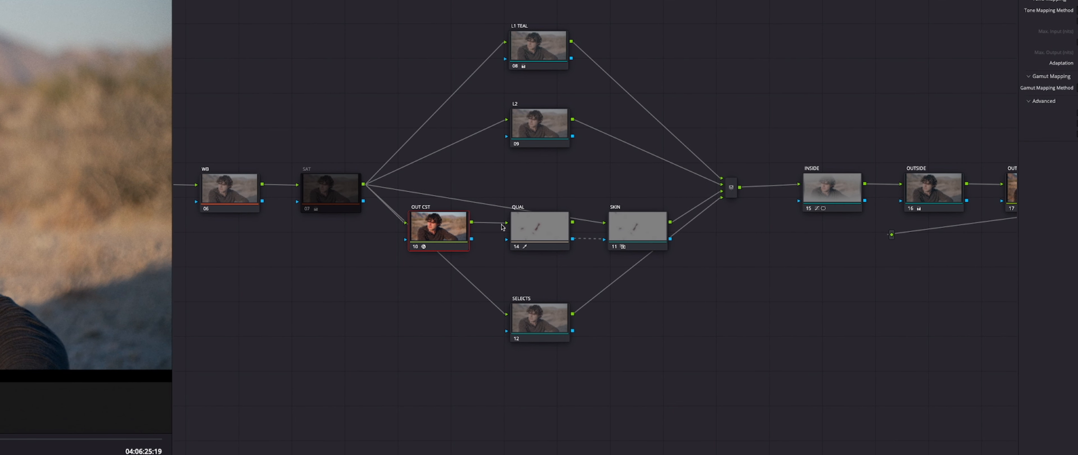
pyautogui.click(524, 228)
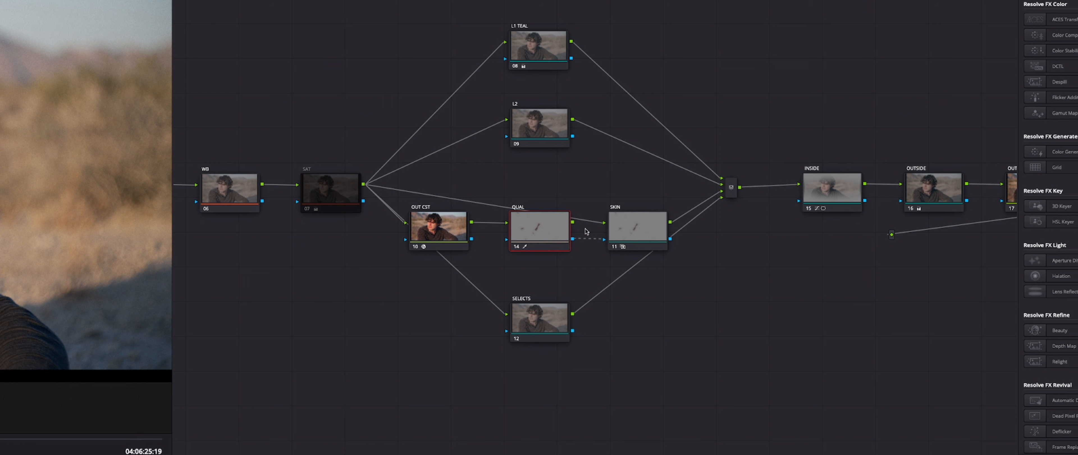
pyautogui.click(649, 228)
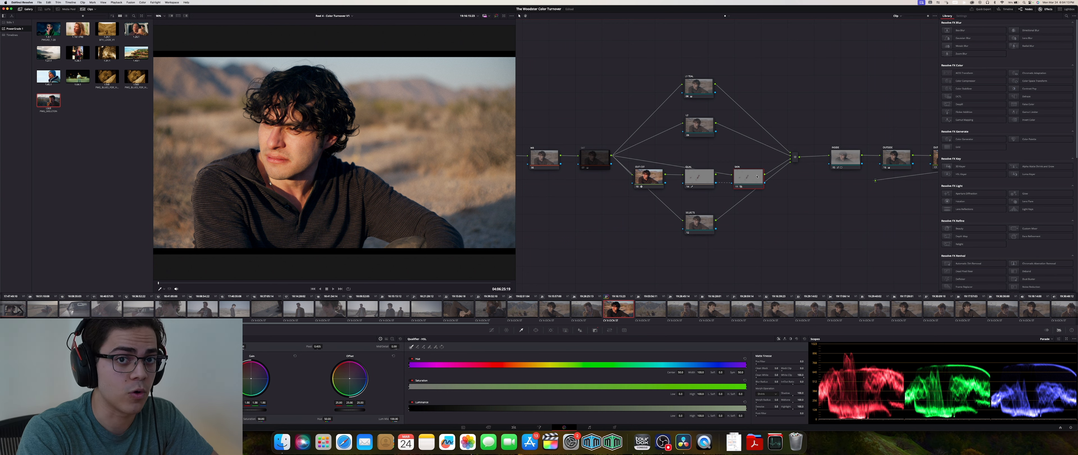
pyautogui.moveTo(699, 178); pyautogui.dragTo(646, 264)
pyautogui.moveTo(648, 186); pyautogui.dragTo(587, 254)
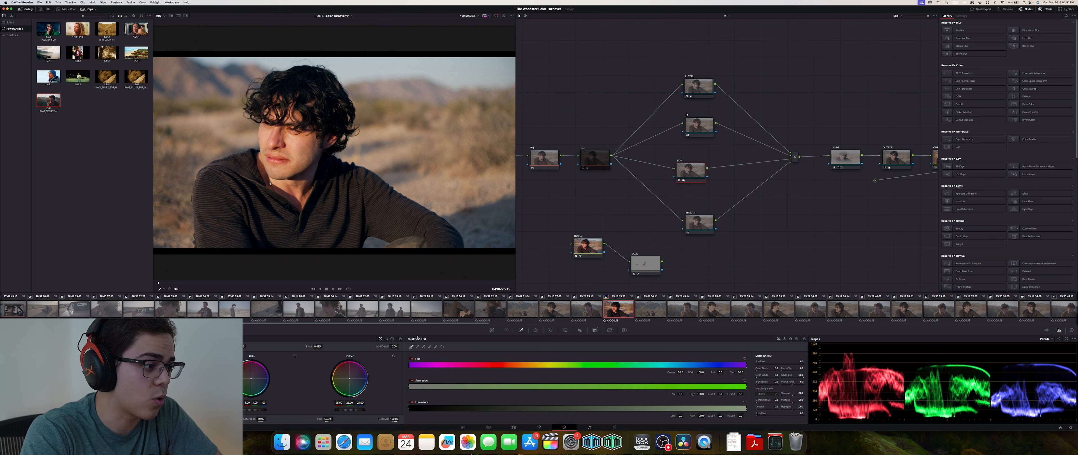
# - Sample the face's skin with the qualifier picker on the SKIN node while viewing the highlight matte
pyautogui.click(295, 143)
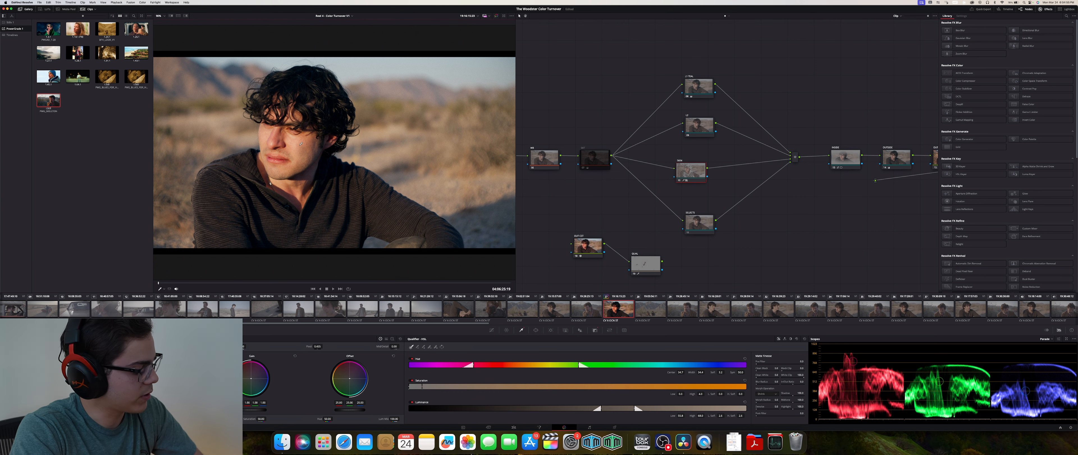
pyautogui.hotkey('shift', 'h')
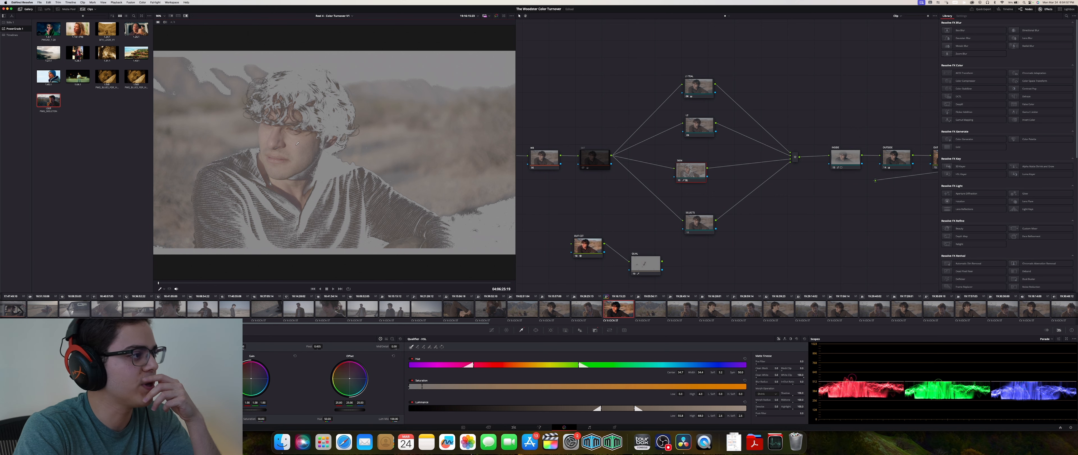
pyautogui.click(291, 138)
pyautogui.click(295, 140)
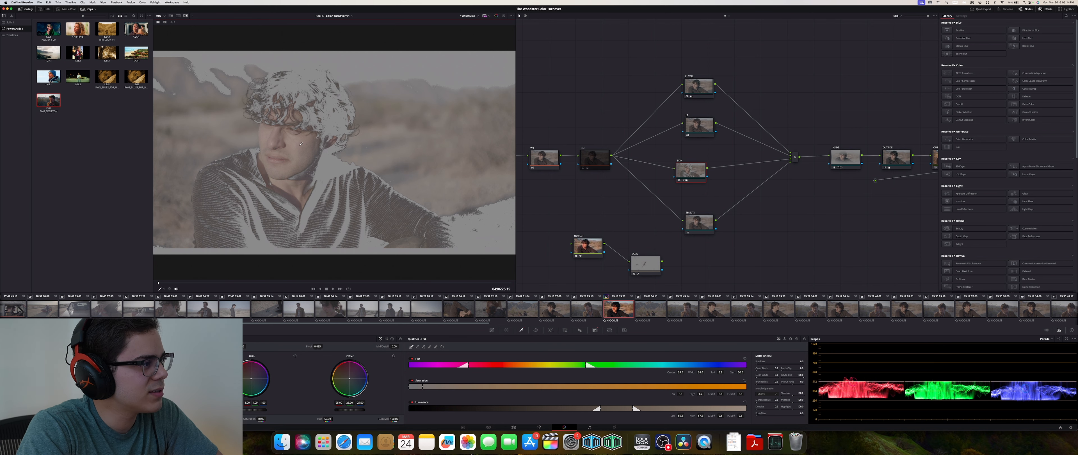
pyautogui.click(306, 146)
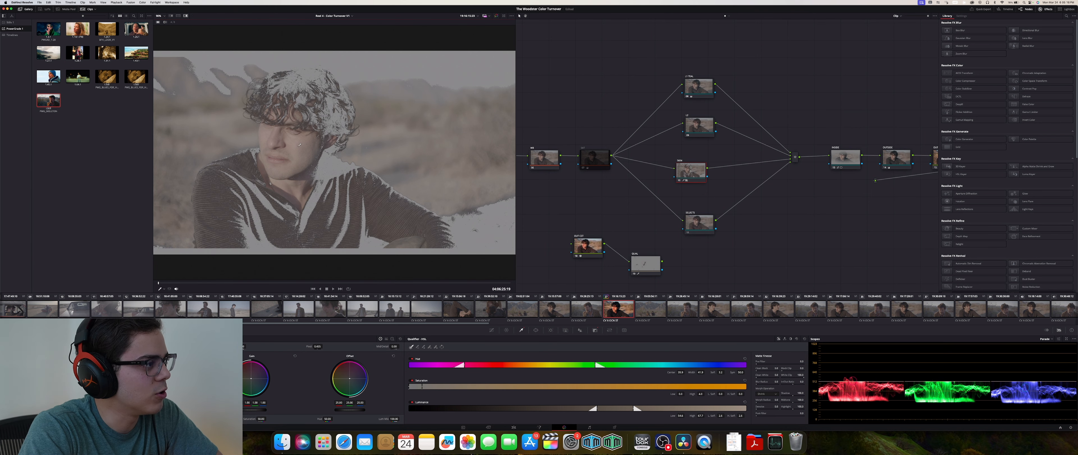
pyautogui.click(293, 141)
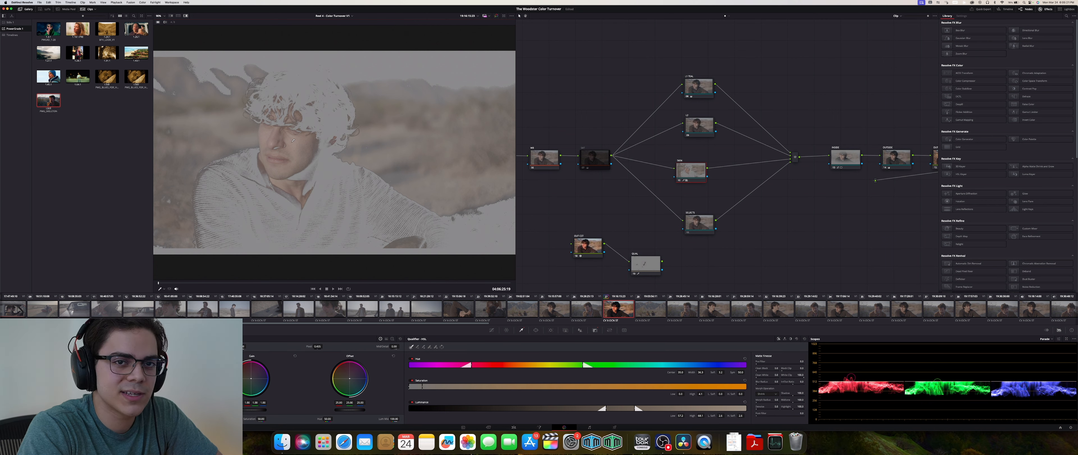
pyautogui.click(298, 141)
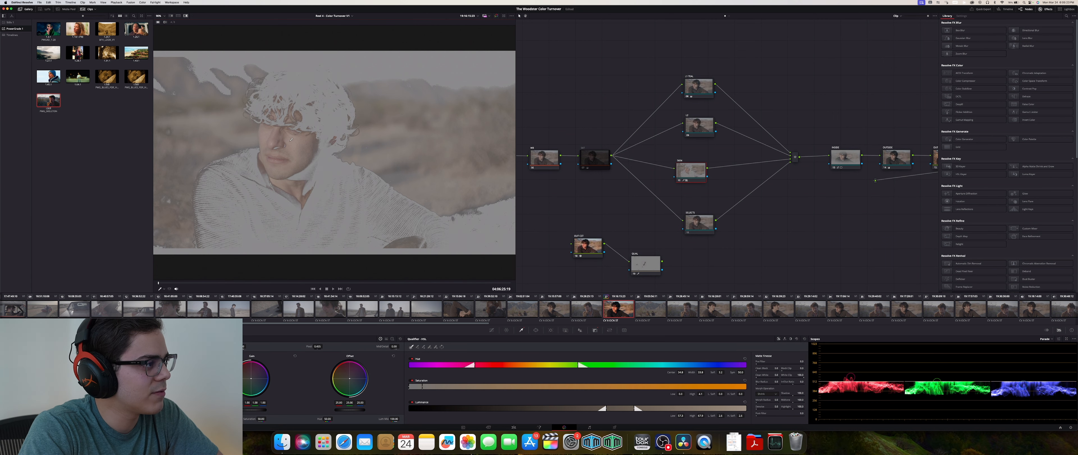
pyautogui.moveTo(298, 141); pyautogui.dragTo(345, 198)
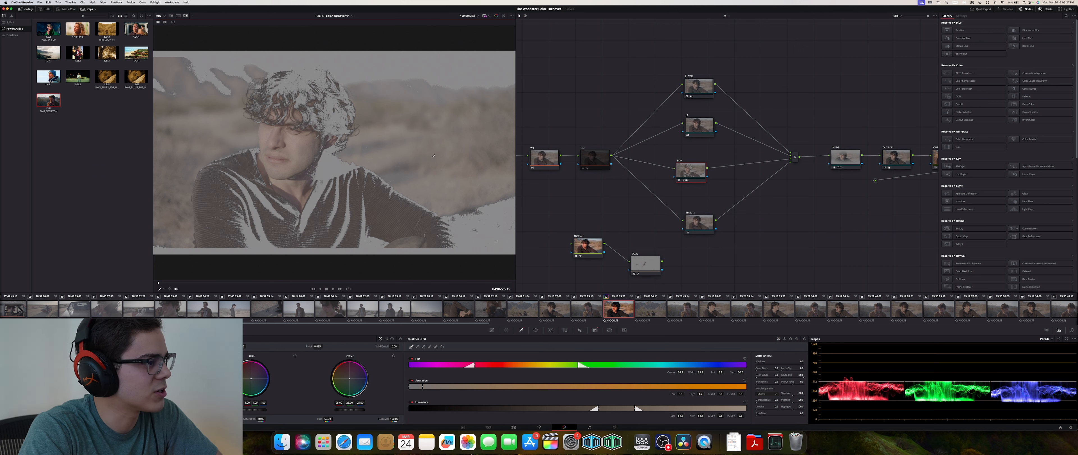
pyautogui.moveTo(269, 136); pyautogui.dragTo(283, 135)
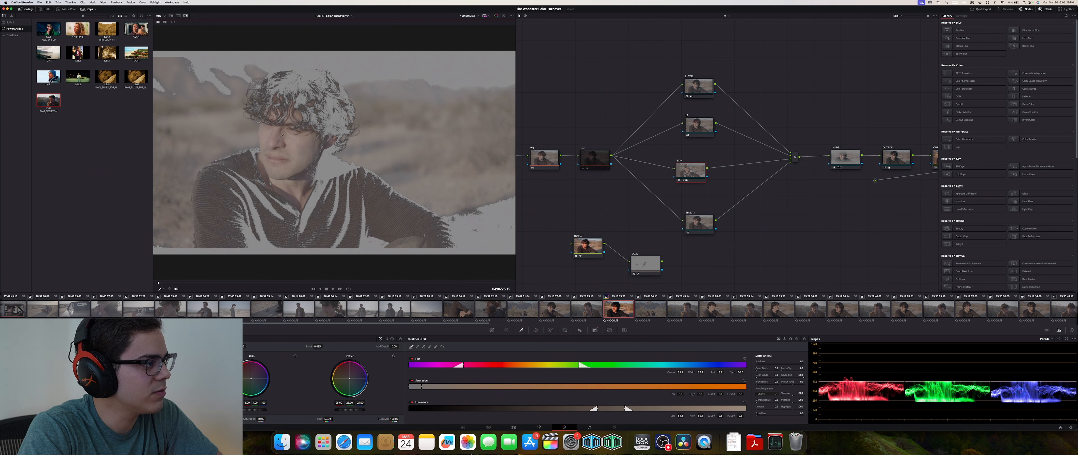
pyautogui.click(287, 137)
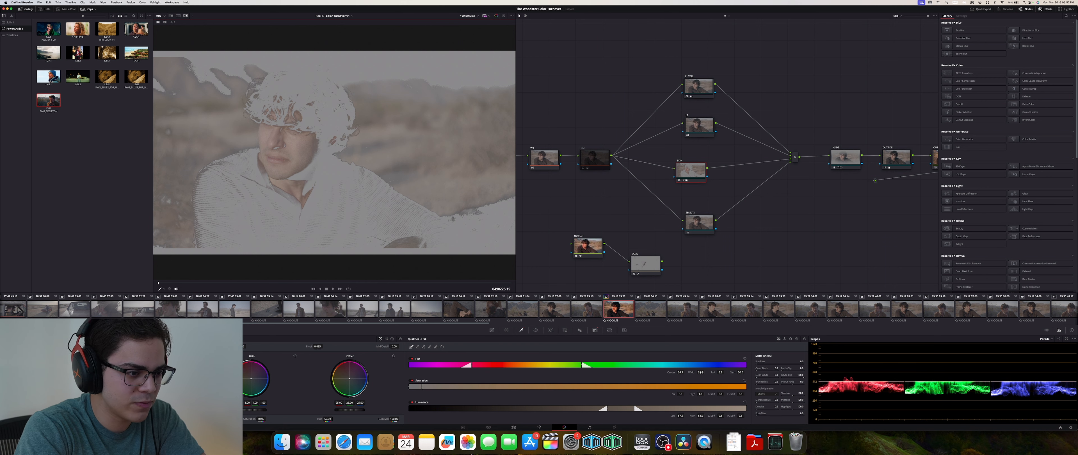
# - Narrow the qualifier's hue range and zoom the viewer into the face to inspect the matte
pyautogui.moveTo(701, 373)
pyautogui.mouseDown()
pyautogui.moveTo(688, 373)
pyautogui.moveTo(706, 372)
pyautogui.mouseUp()
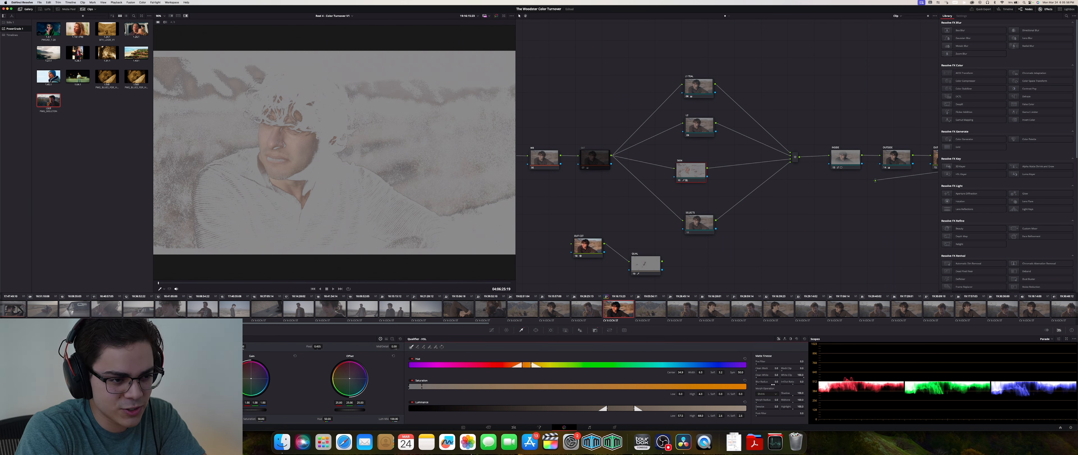
pyautogui.moveTo(777, 375); pyautogui.dragTo(774, 376)
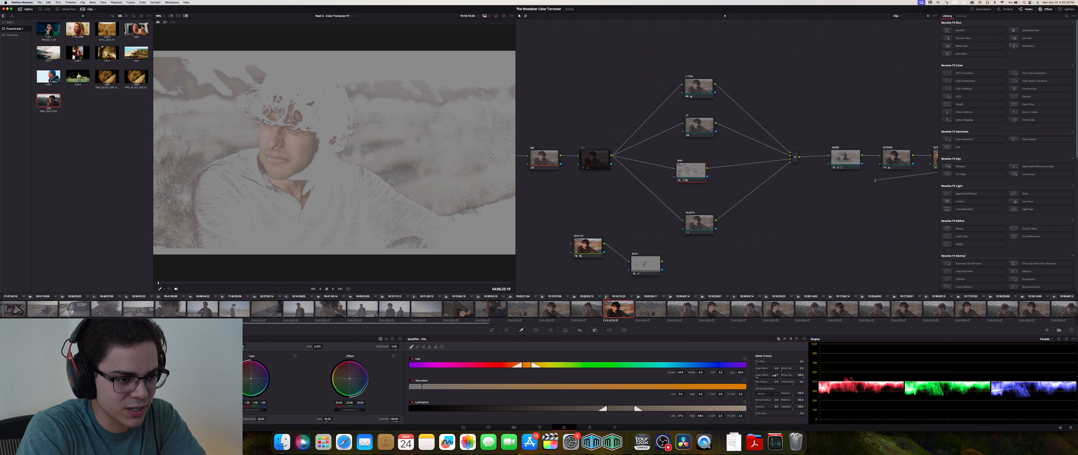
pyautogui.scroll(5, 382, 155)
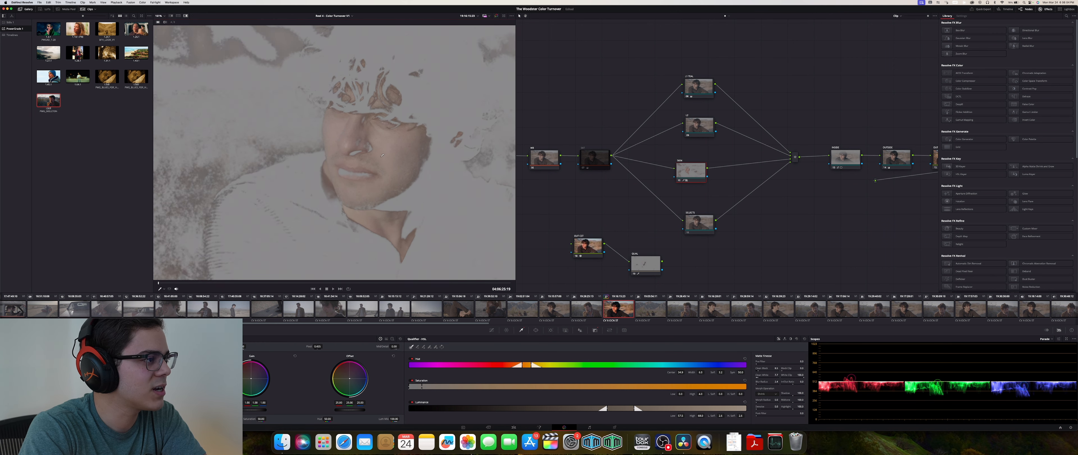
pyautogui.moveTo(383, 155); pyautogui.dragTo(486, 130)
pyautogui.moveTo(241, 180); pyautogui.dragTo(167, 216)
pyautogui.moveTo(477, 128); pyautogui.dragTo(271, 135)
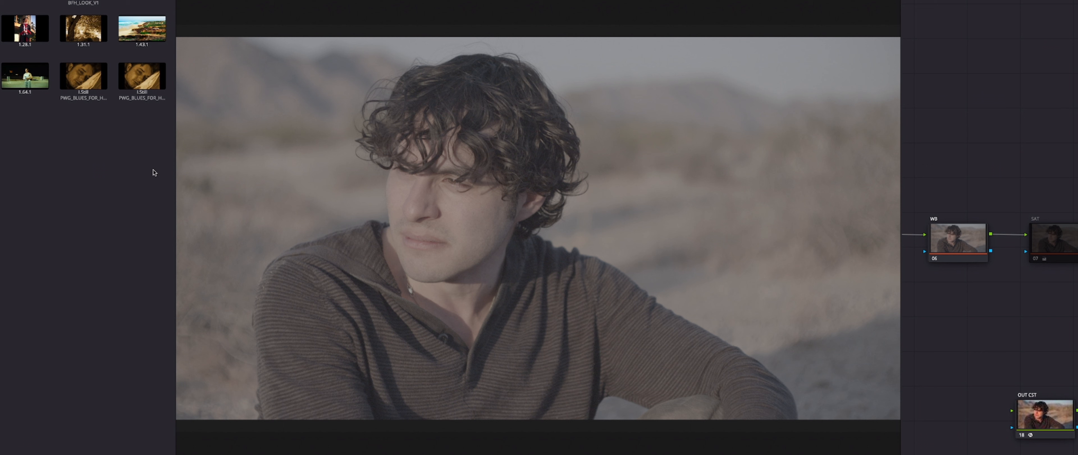
# - Toggle the grade bypass and resample the skin tone on the subject's face
pyautogui.hotkey('shift', 'd')
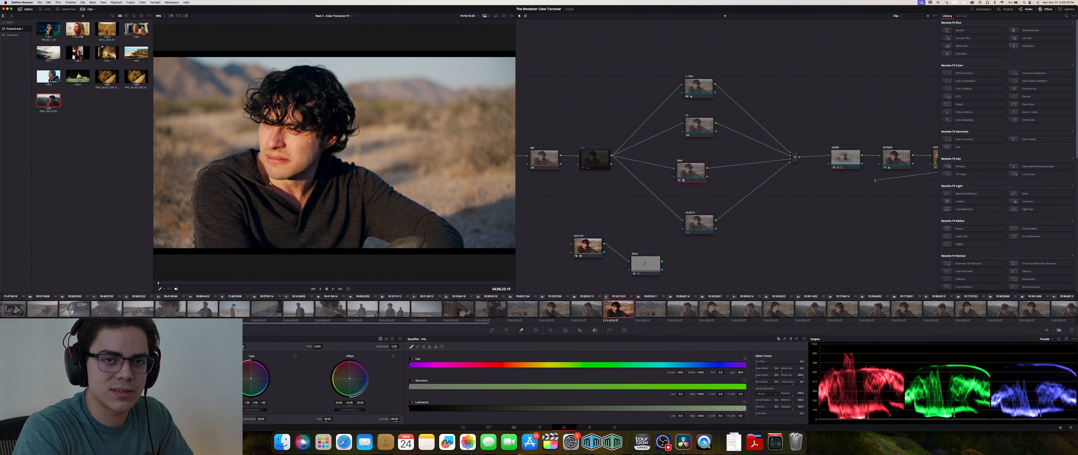
pyautogui.click(321, 152)
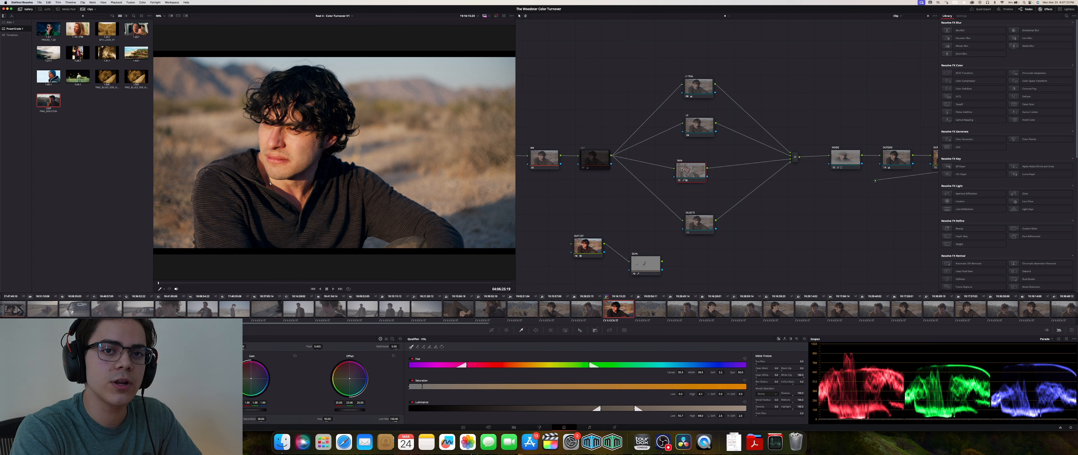
# - Extract the SKIN node from the tree and move it aside
pyautogui.press('e')
pyautogui.moveTo(683, 170); pyautogui.dragTo(801, 224)
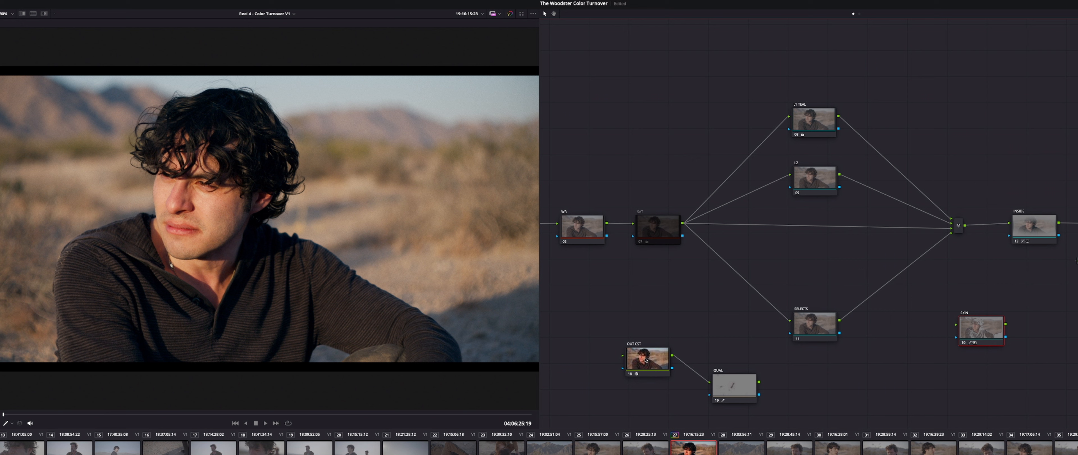
# - Insert the OUT CST and QUAL nodes in series as a branch between the SAT node and the mixer
pyautogui.moveTo(698, 374); pyautogui.dragTo(768, 233)
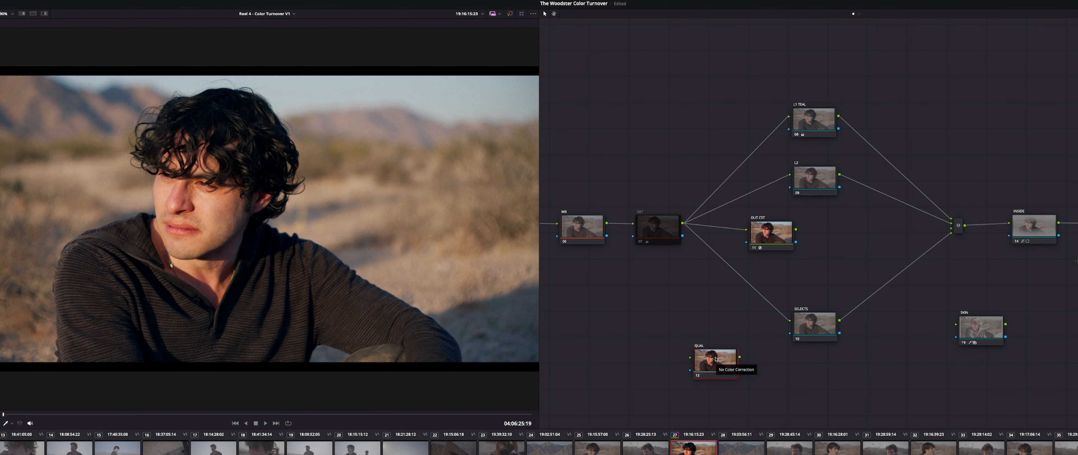
pyautogui.moveTo(704, 358); pyautogui.dragTo(835, 236)
pyautogui.hotkey('ctrl', 'w')
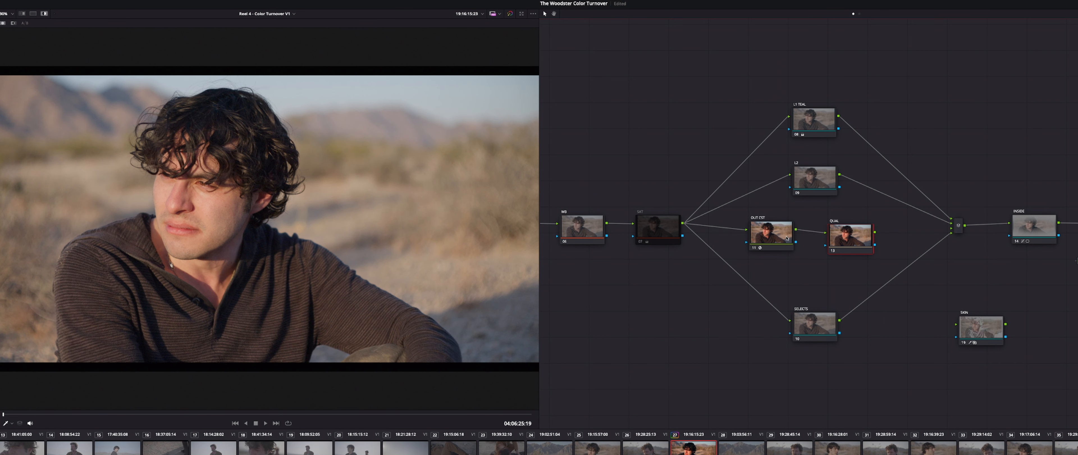
pyautogui.moveTo(842, 236); pyautogui.dragTo(837, 233)
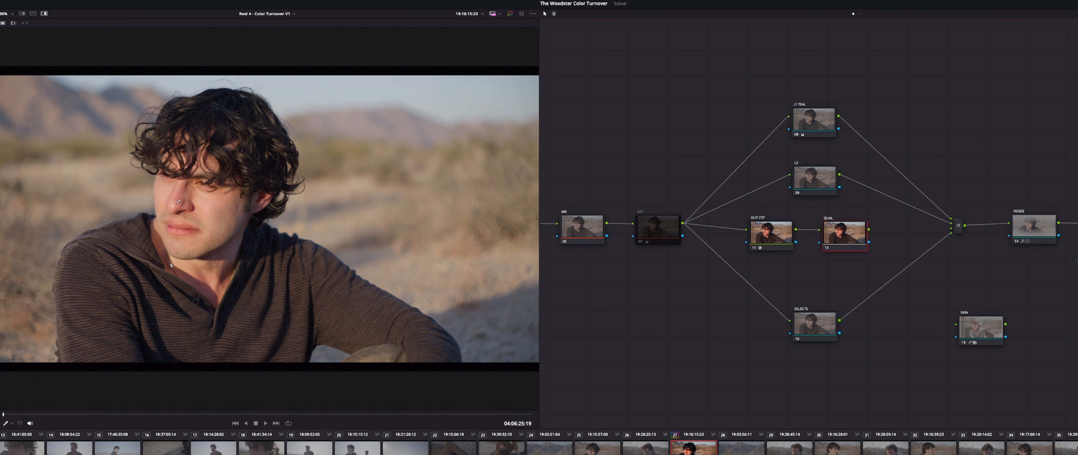
# - Sample the face's skin with the QUAL node's qualifier and turn the highlight preview off
pyautogui.click(205, 200)
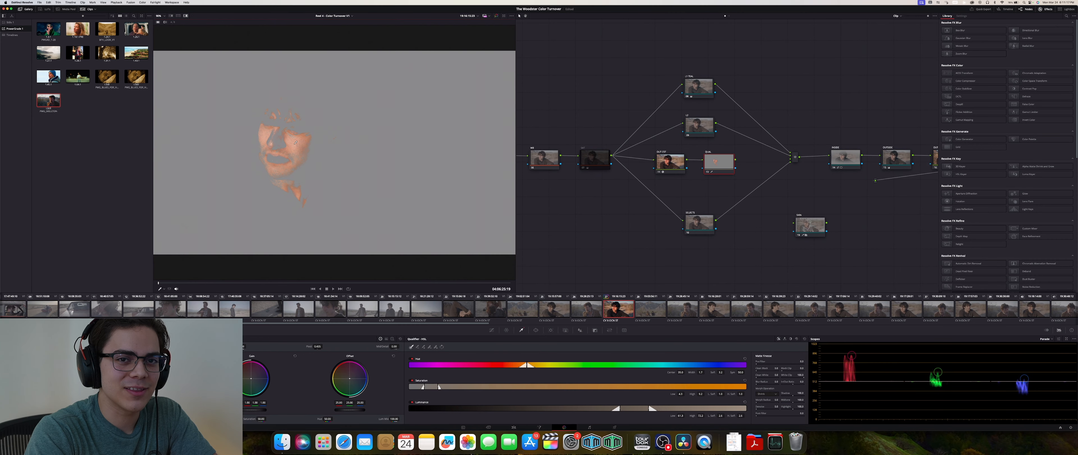
pyautogui.moveTo(295, 144); pyautogui.dragTo(292, 146)
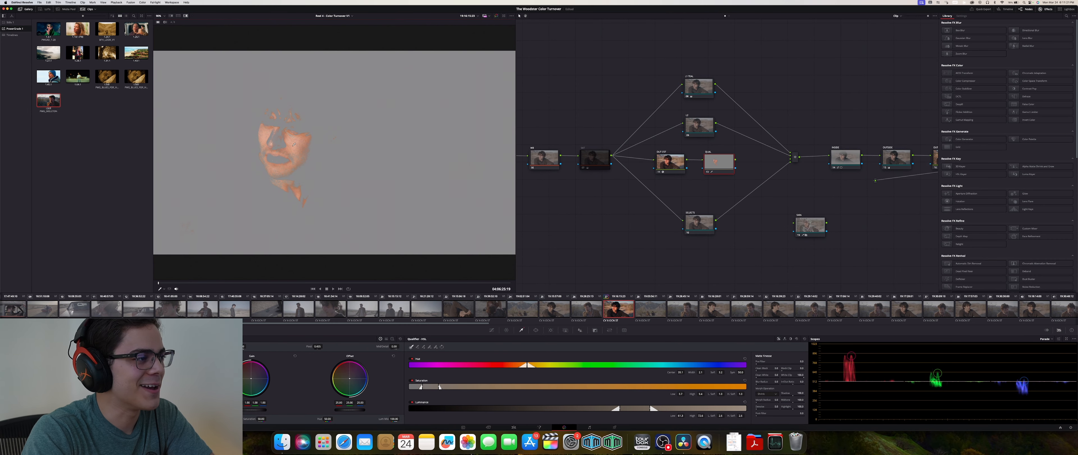
pyautogui.click(295, 144)
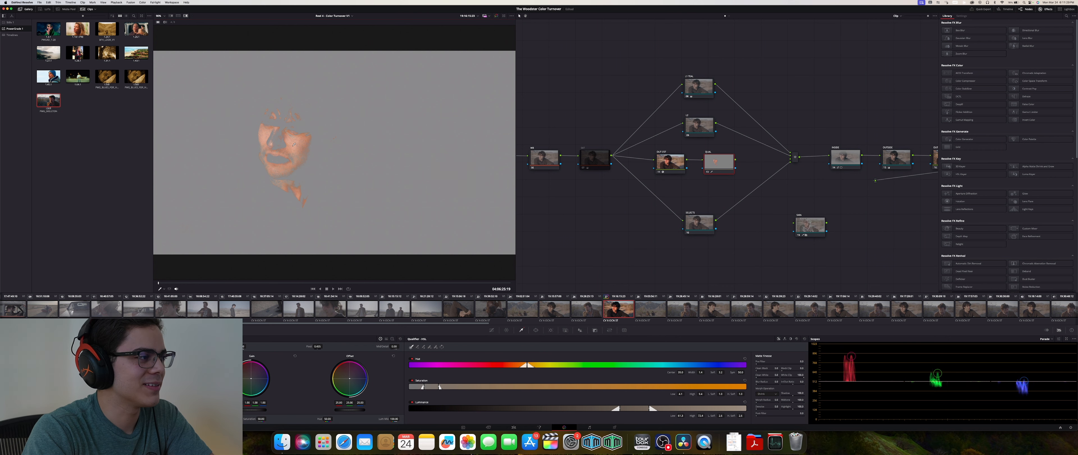
pyautogui.moveTo(295, 144); pyautogui.dragTo(298, 143)
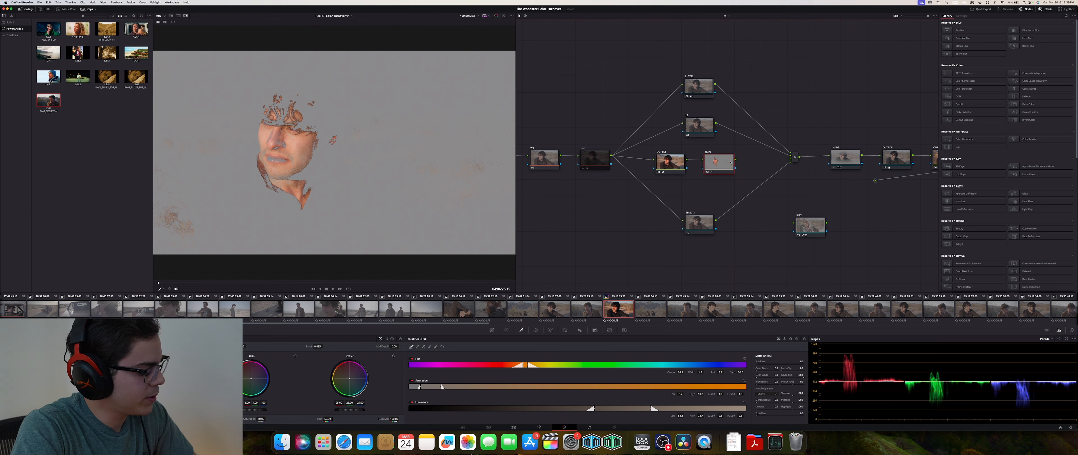
pyautogui.hotkey('shift', 'h')
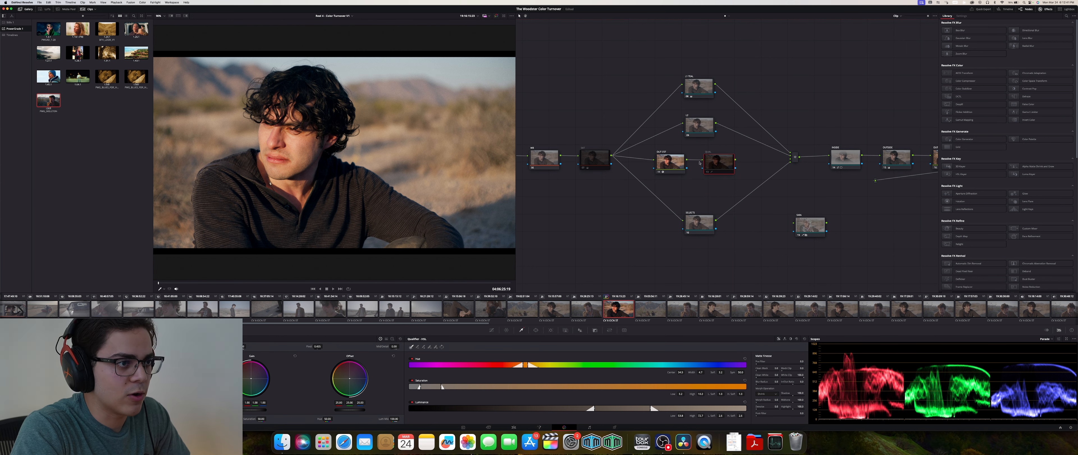
# - Select the OUT CST node and compare its qualifier highlight before reselecting the QUAL node
pyautogui.click(671, 163)
pyautogui.click(295, 144)
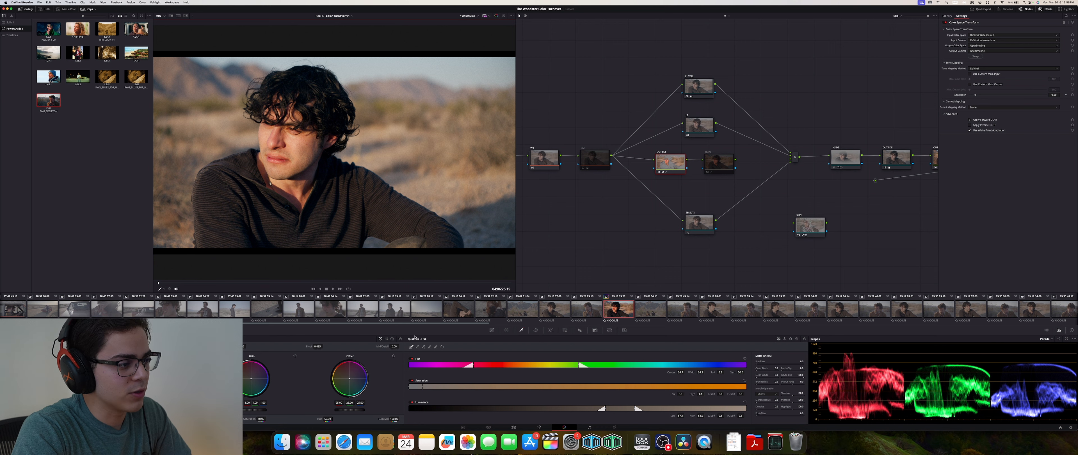
pyautogui.hotkey('shift', 'h')
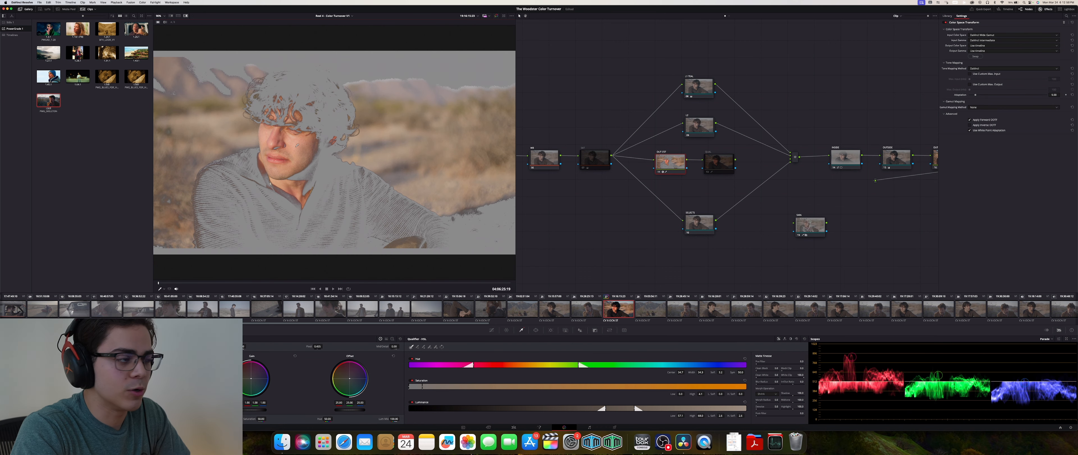
pyautogui.click(293, 143)
pyautogui.click(718, 166)
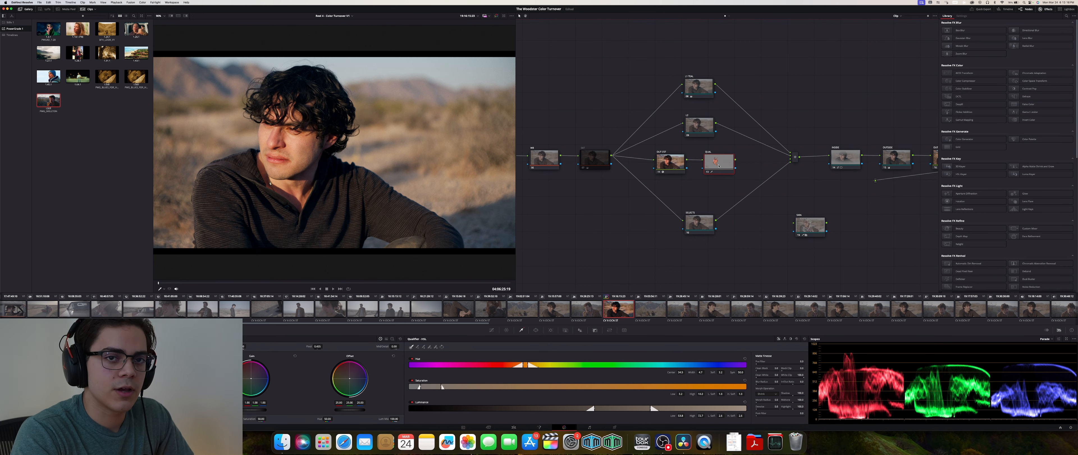
# - Connect the QUAL node's output to the parallel mixer and review the end of the node tree
pyautogui.moveTo(736, 160); pyautogui.dragTo(794, 159)
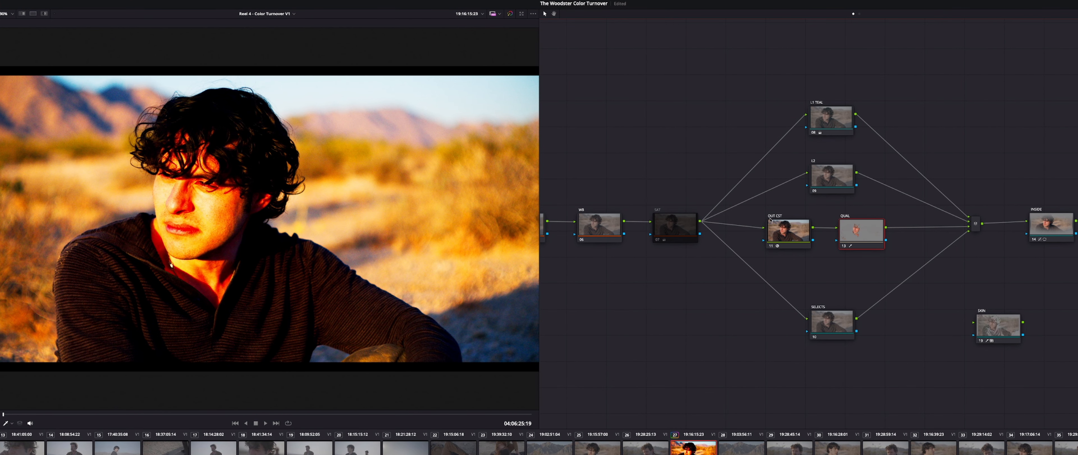
pyautogui.hscroll(5, 1003, 156)
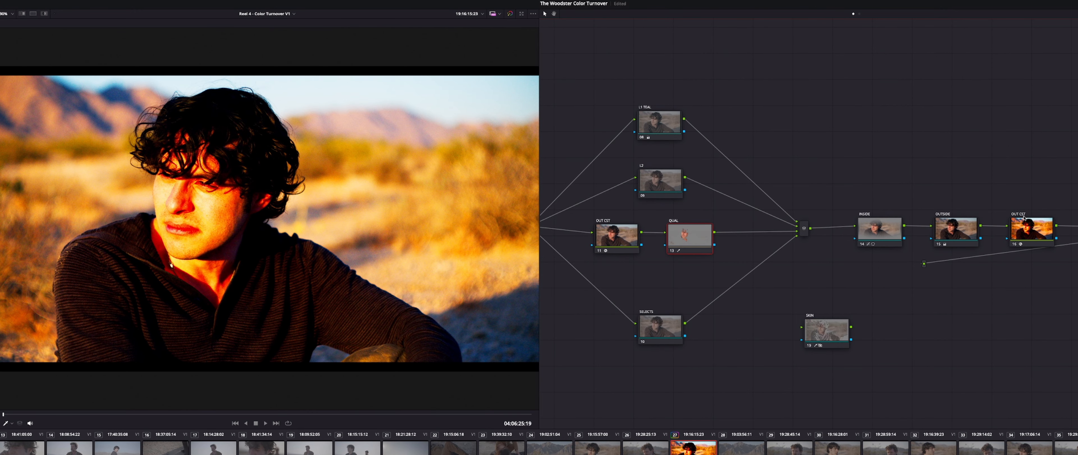
pyautogui.hscroll(-5, 889, 162)
pyautogui.click(938, 237)
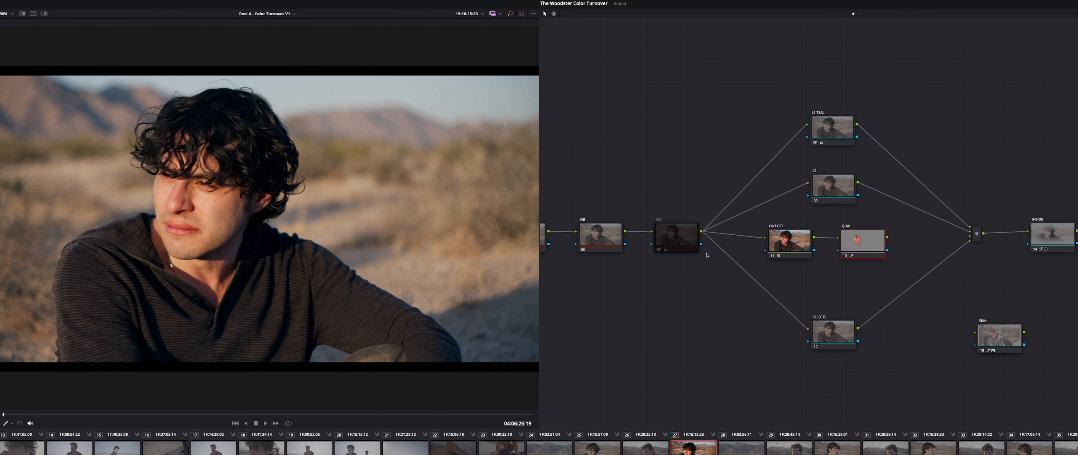
# - Wire the SKIN node: key input from the QUAL node, image input from the SAT node, and output into the parallel mixer
pyautogui.hotkey('shift', 'h')
pyautogui.hotkey('shift', 'h')
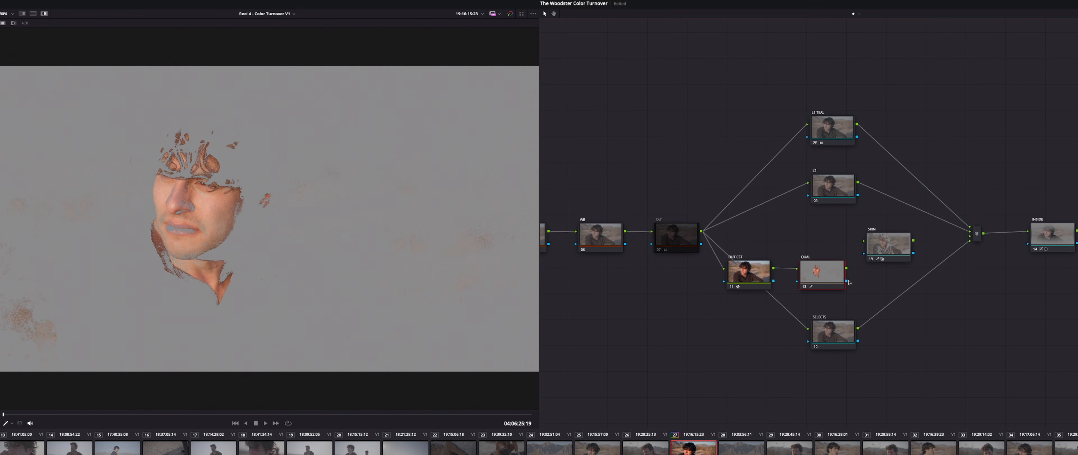
pyautogui.moveTo(861, 279); pyautogui.dragTo(862, 259)
pyautogui.click(878, 246)
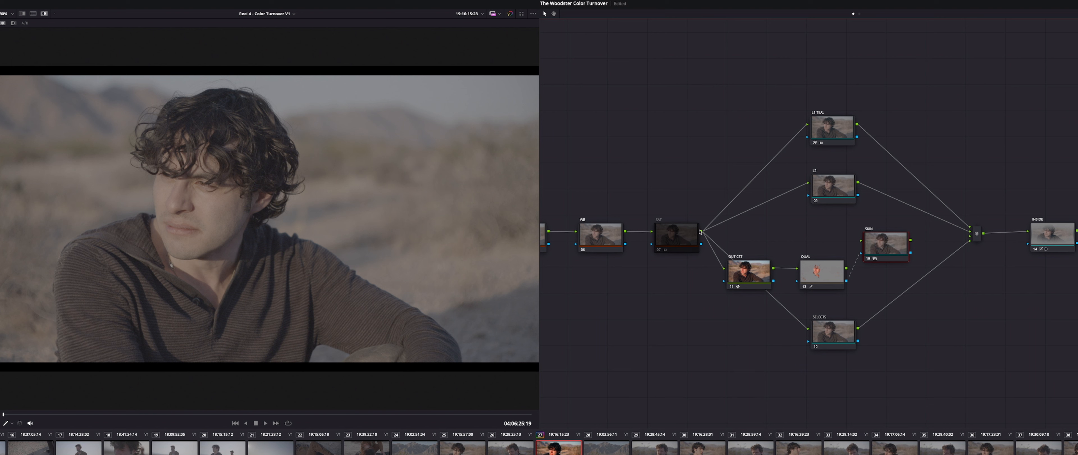
pyautogui.moveTo(701, 231); pyautogui.dragTo(861, 242)
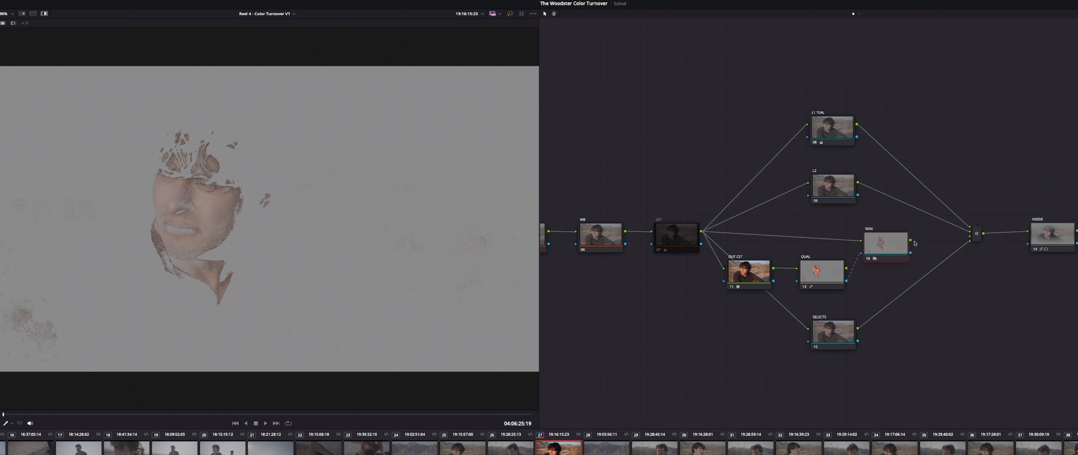
pyautogui.moveTo(911, 242); pyautogui.dragTo(970, 237)
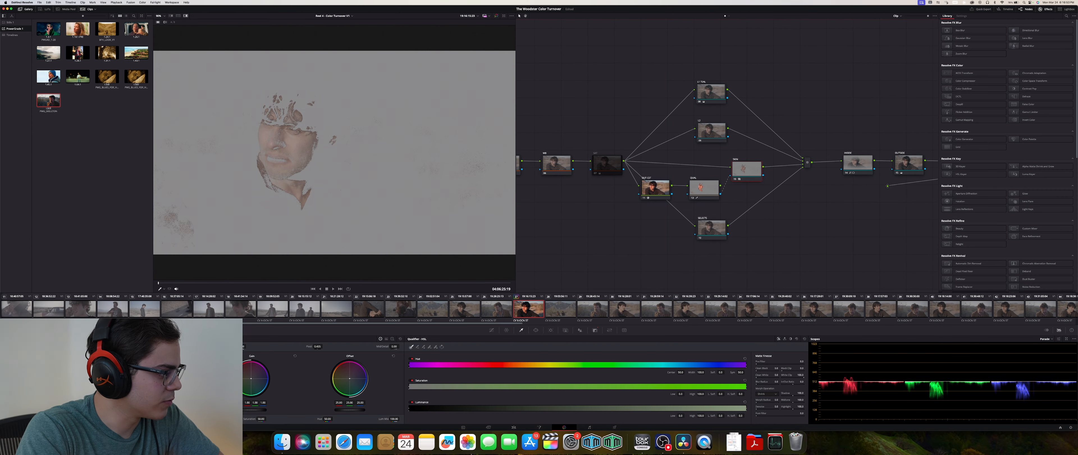
# - Warm the face's skin tones in the SKIN node and turn the highlight preview off
pyautogui.moveTo(153, 378); pyautogui.dragTo(147, 375)
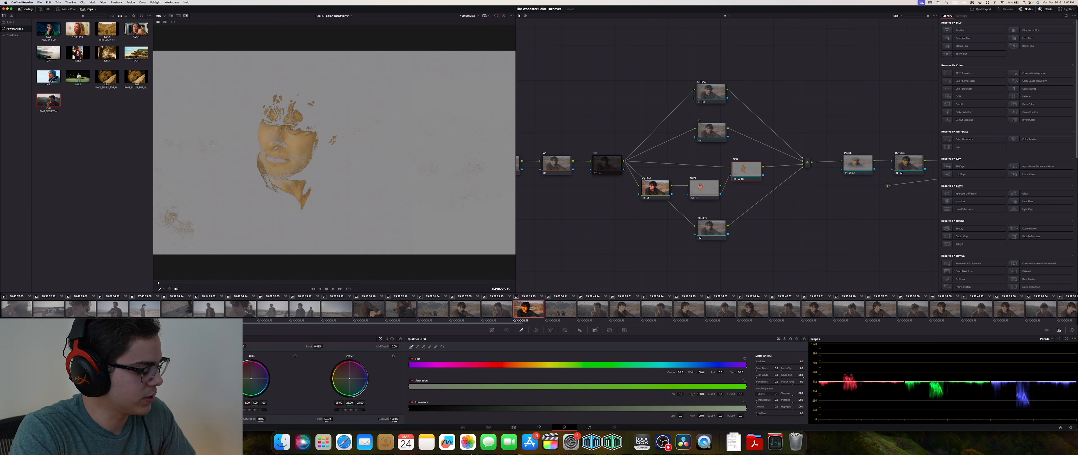
pyautogui.hotkey('shift', 'h')
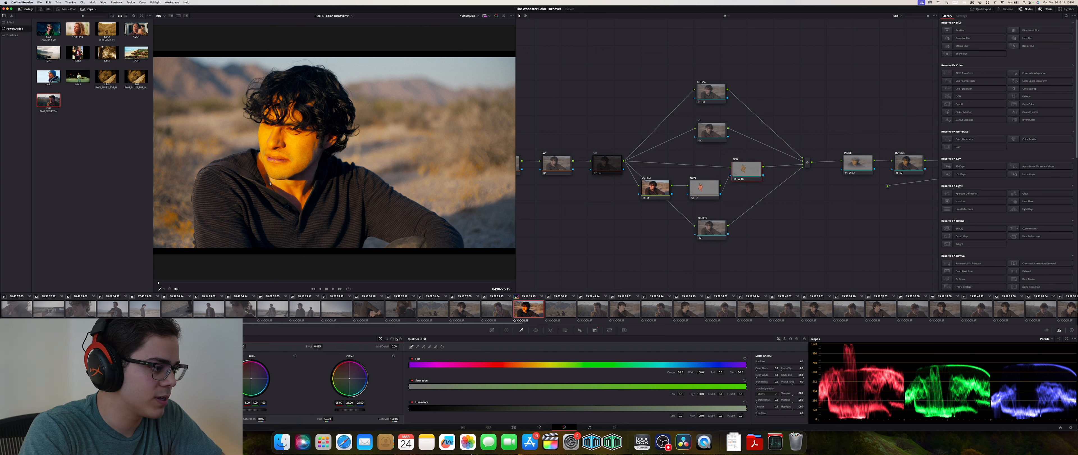
# - Compare the highlight previews of the QUAL and OUT CST nodes, then select the SKIN node
pyautogui.click(701, 189)
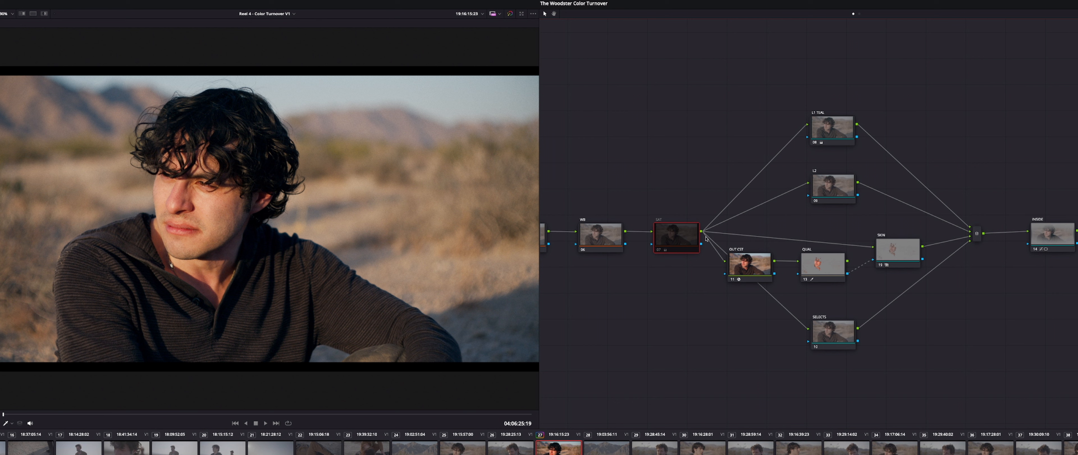
pyautogui.click(748, 260)
pyautogui.click(811, 260)
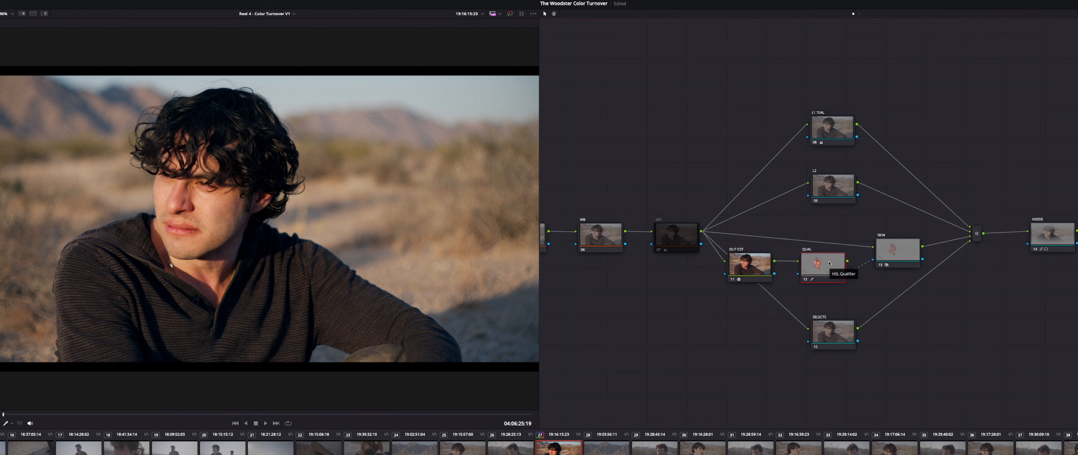
pyautogui.hotkey('shift', 'h')
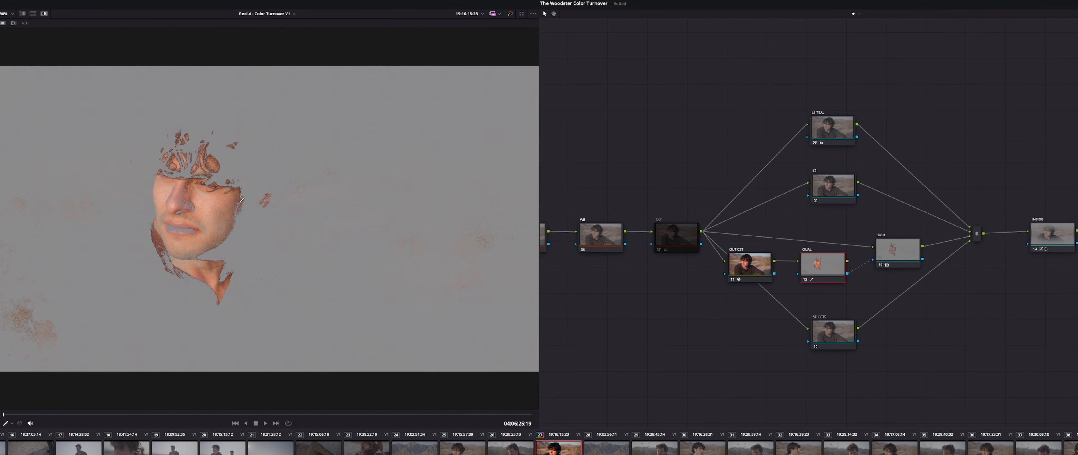
pyautogui.hotkey('shift', 'h')
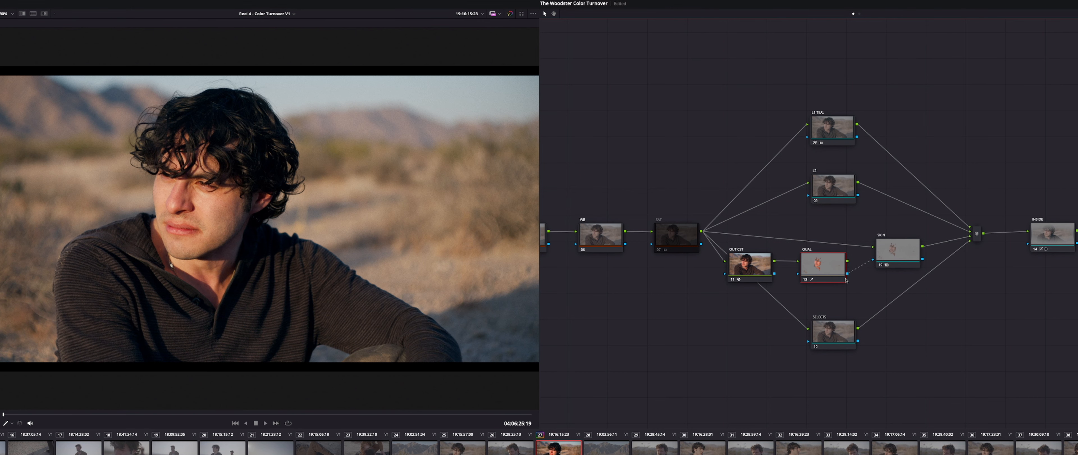
pyautogui.click(895, 251)
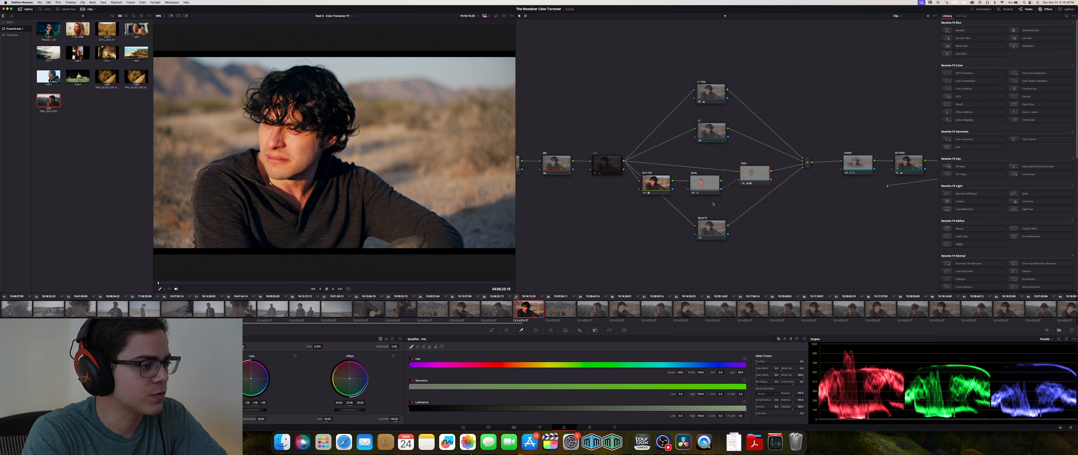
# - Switch to the red car clip and sample the car with the qualifier, toggling the highlight preview
pyautogui.scroll(4, 595, 313)
pyautogui.click(272, 309)
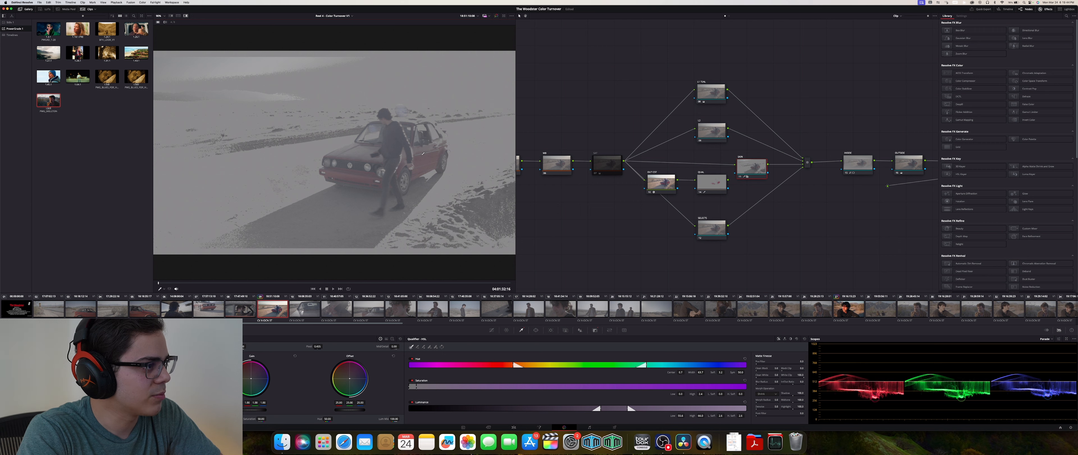
pyautogui.click(424, 159)
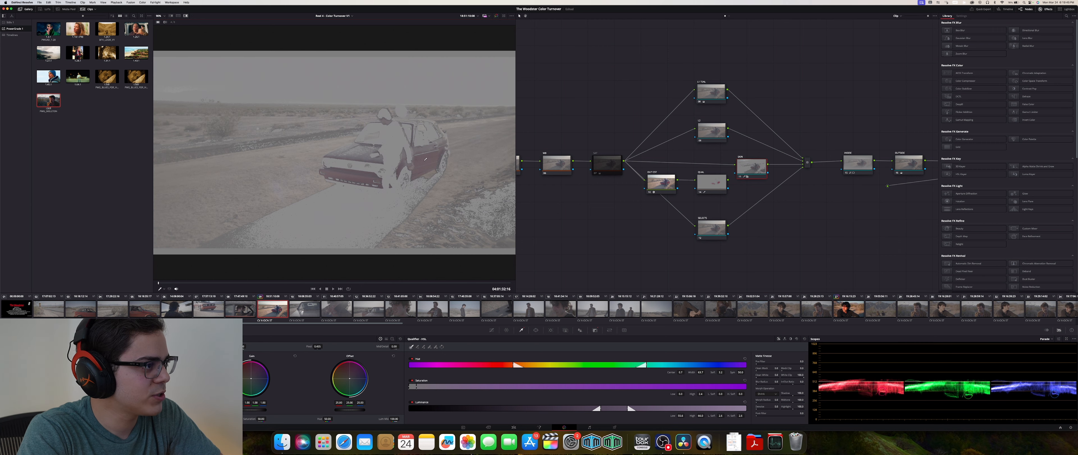
pyautogui.click(424, 159)
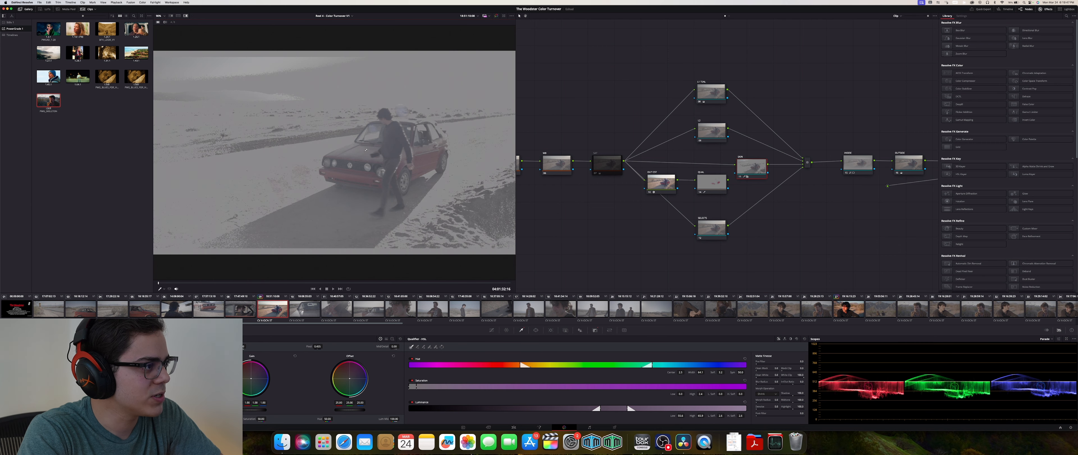
pyautogui.click(424, 157)
pyautogui.hotkey('shift', 'h')
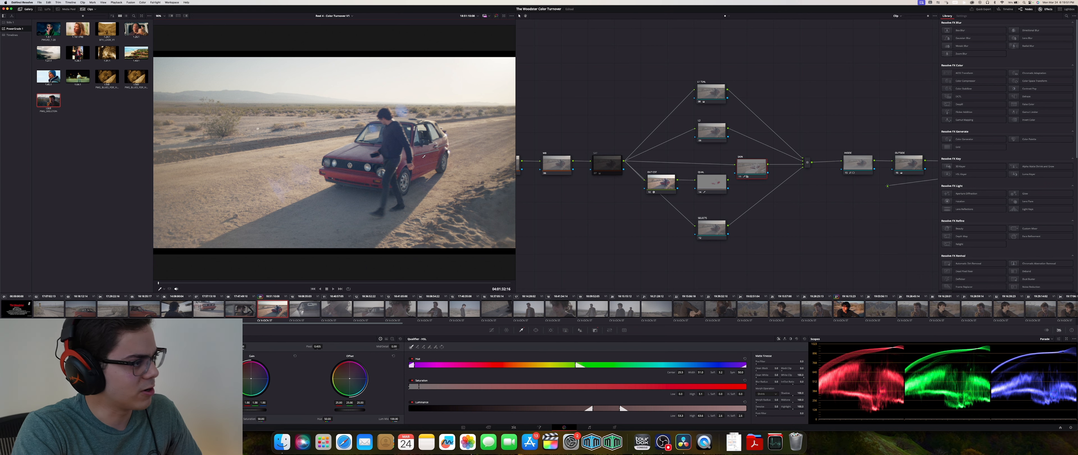
pyautogui.hotkey('shift', 'h')
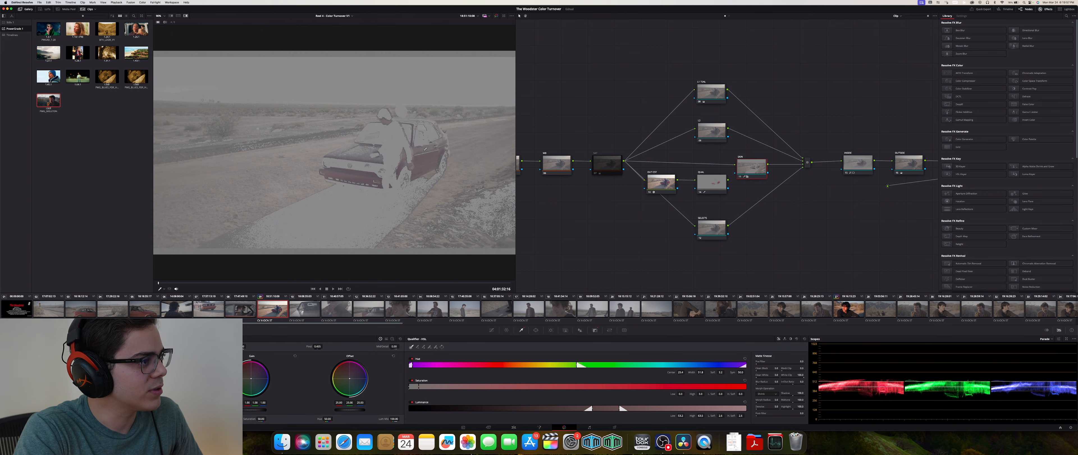
pyautogui.click(365, 155)
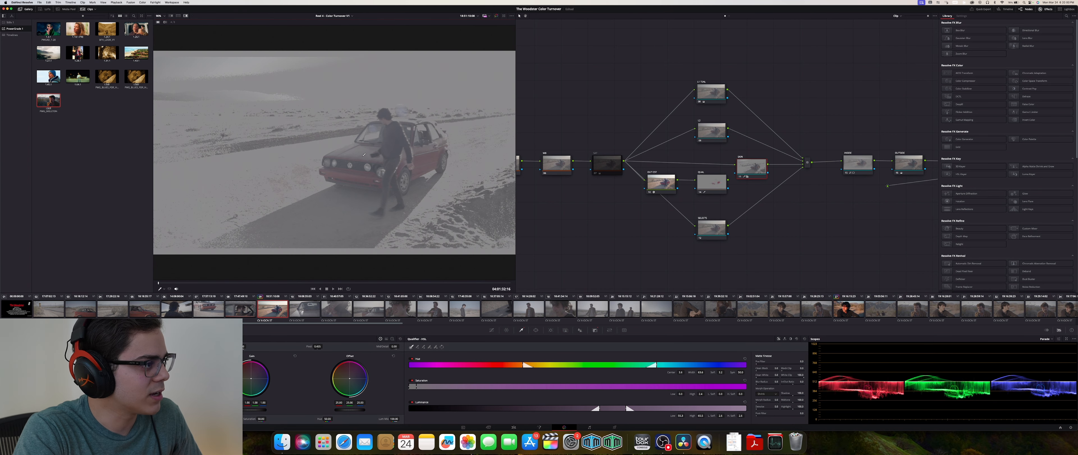
pyautogui.click(416, 146)
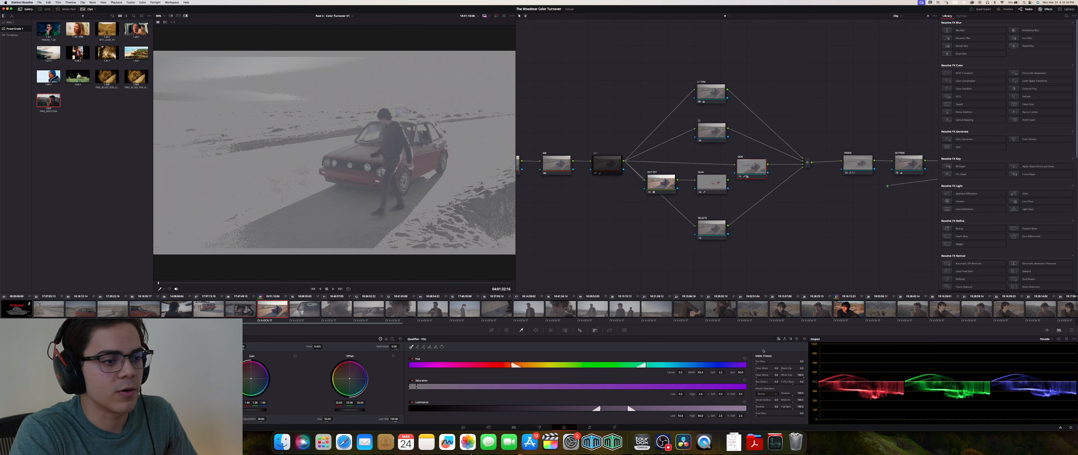
pyautogui.hotkey('shift', 'h')
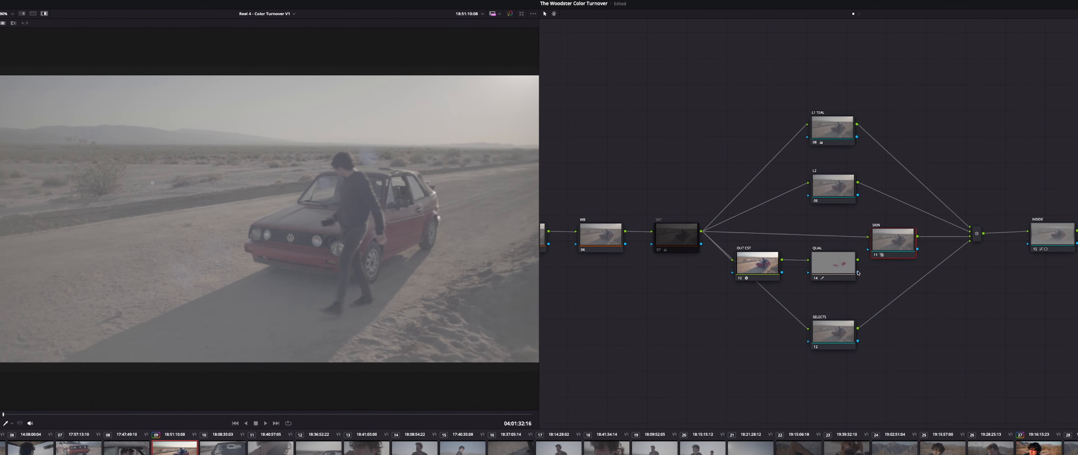
# - Link the QUAL key into the SKIN node, resample the qualifier on the red car, and turn the highlight off
pyautogui.moveTo(858, 274); pyautogui.dragTo(869, 253)
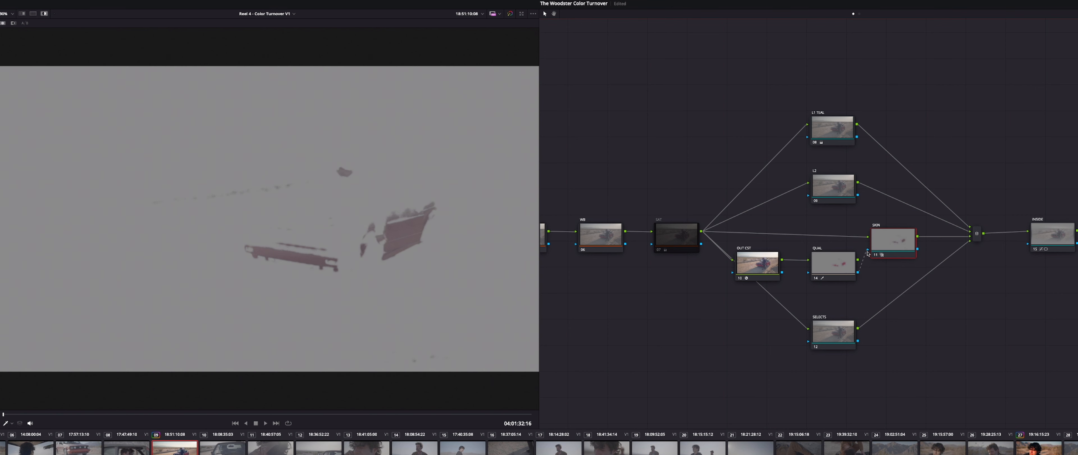
pyautogui.click(826, 259)
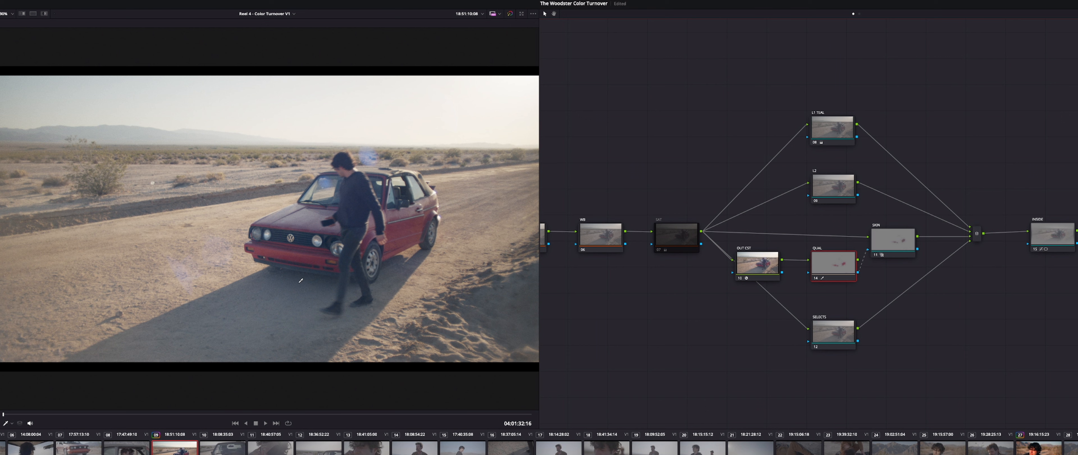
pyautogui.hotkey('shift', 'h')
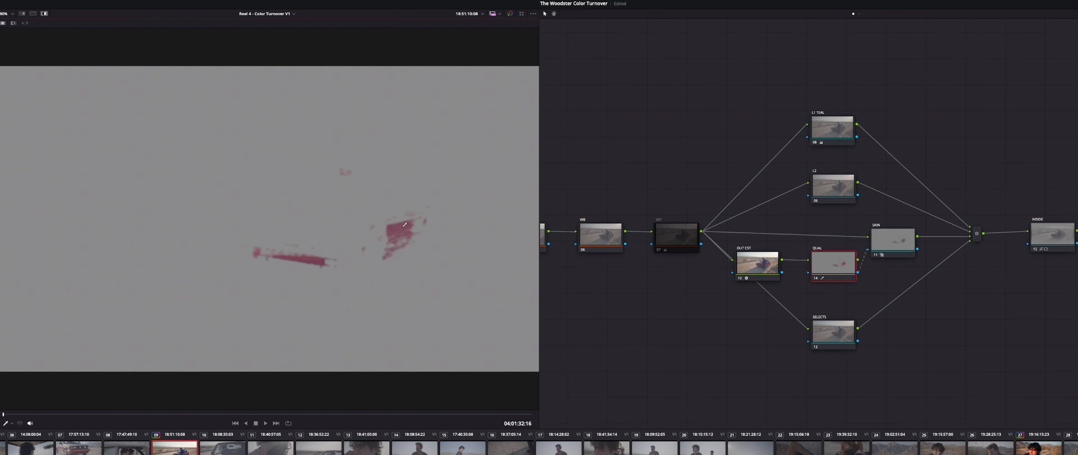
pyautogui.moveTo(346, 222); pyautogui.dragTo(306, 217)
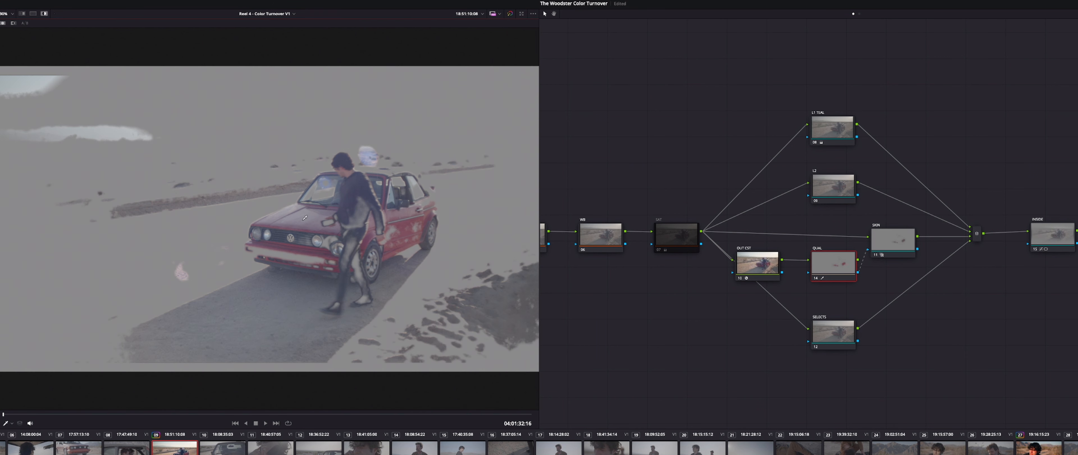
pyautogui.moveTo(404, 227); pyautogui.dragTo(410, 212)
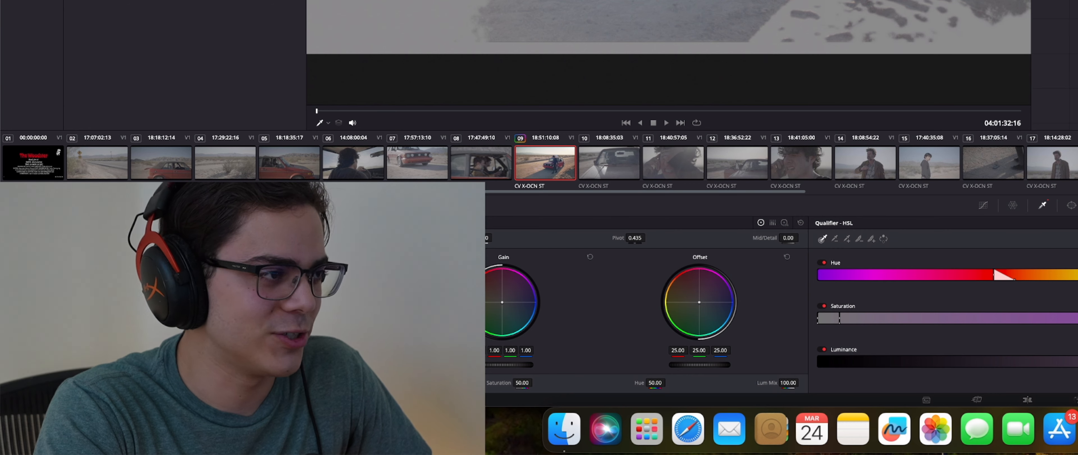
pyautogui.click(669, 5)
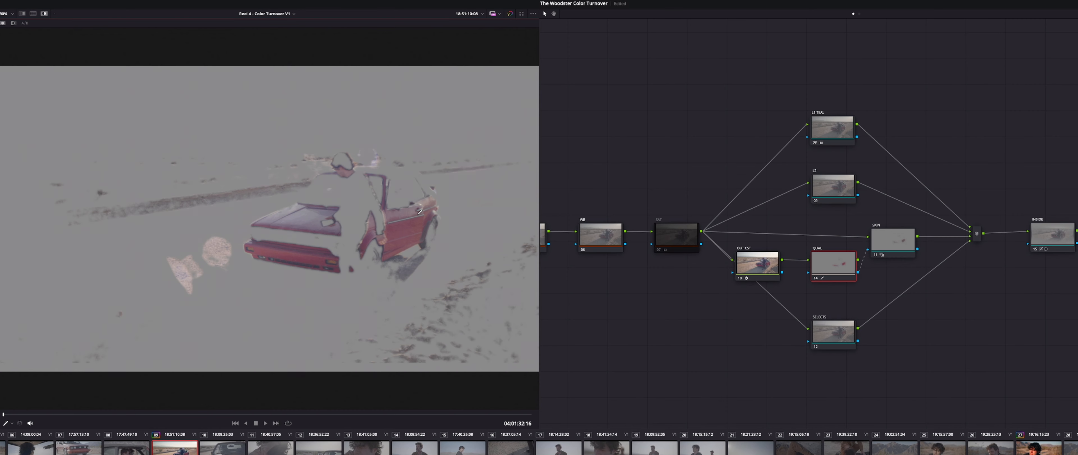
pyautogui.moveTo(403, 225); pyautogui.dragTo(425, 213)
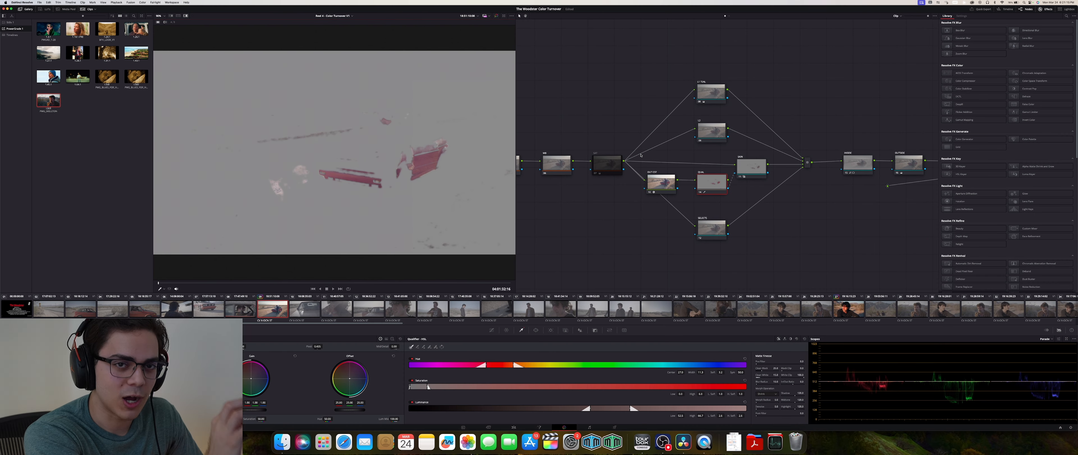
pyautogui.hotkey('shift', 'h')
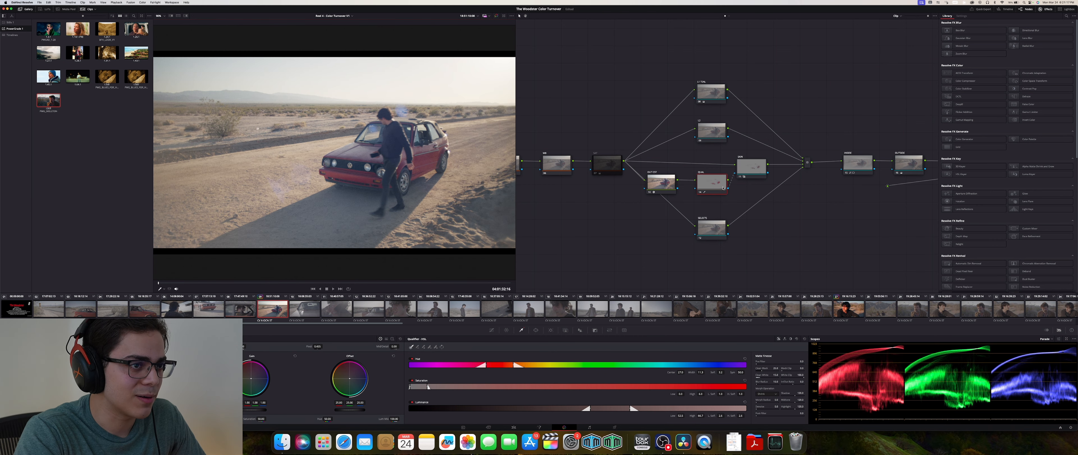
# - Switch to the trees clip, select the QUAL node and sample the crouching person's skin in the viewer
pyautogui.click(744, 176)
pyautogui.moveTo(153, 378); pyautogui.dragTo(145, 377)
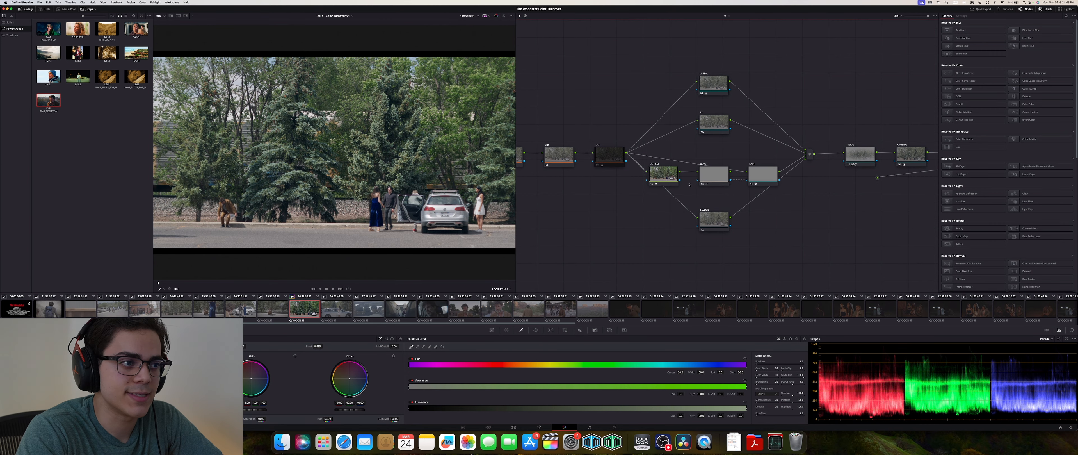
pyautogui.click(657, 171)
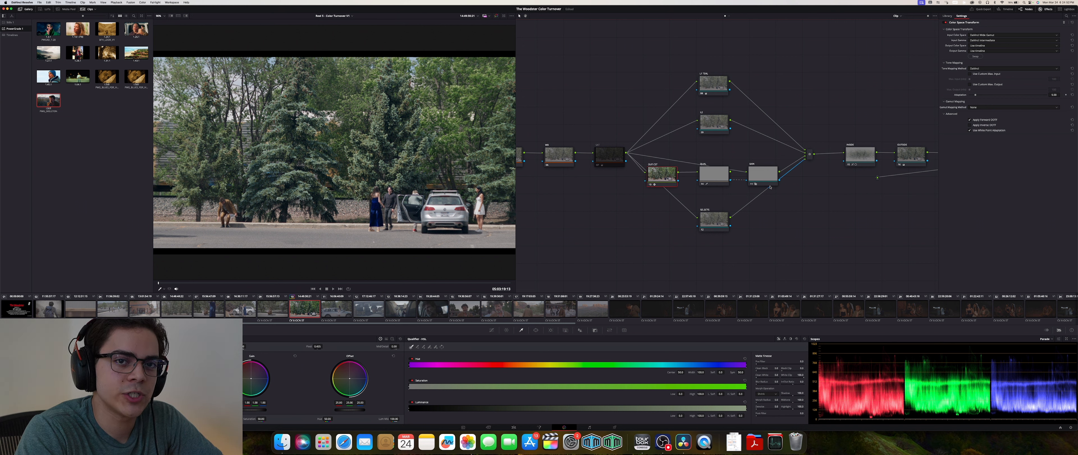
pyautogui.moveTo(714, 178); pyautogui.dragTo(710, 173)
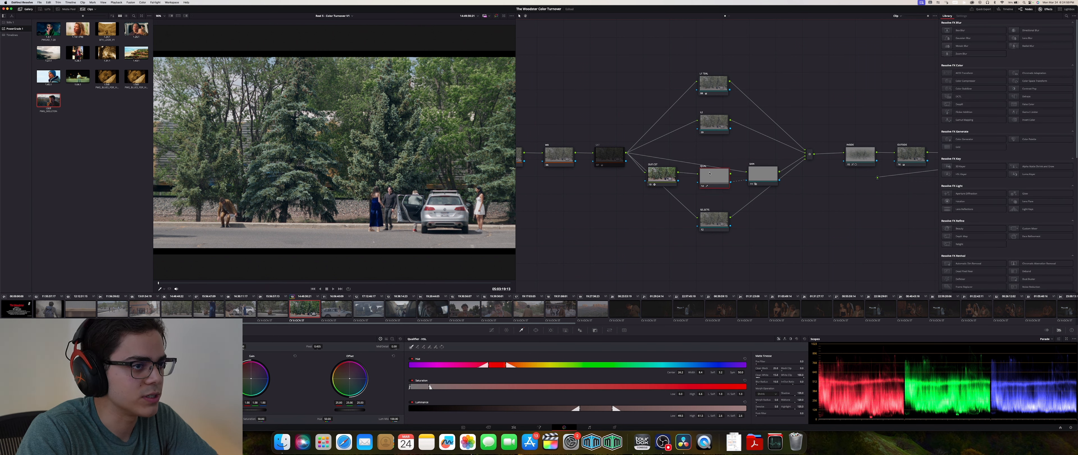
pyautogui.hotkey('shift', 'h')
pyautogui.click(226, 201)
pyautogui.click(225, 201)
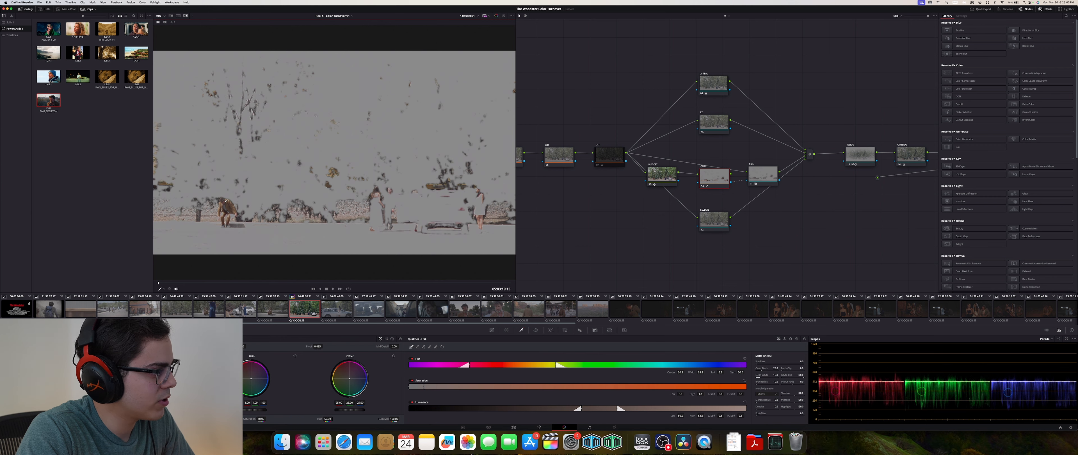
pyautogui.click(226, 201)
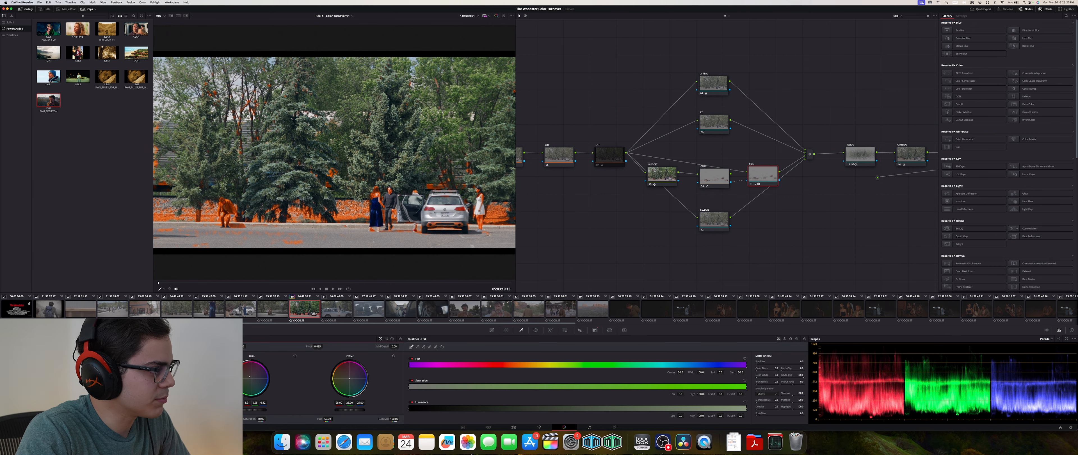
pyautogui.moveTo(250, 376); pyautogui.dragTo(249, 376)
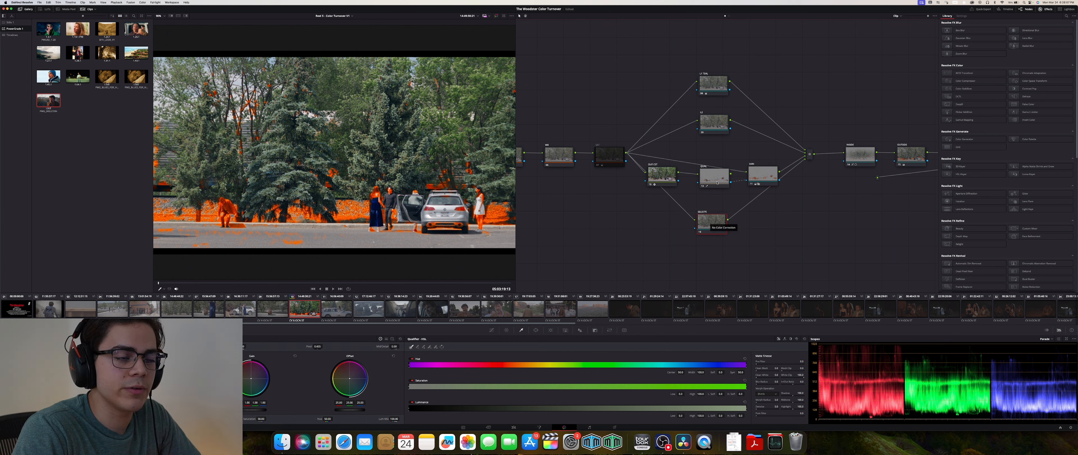
# - Add a new node fed from the OUT CST node and connect its output into the SELECTS node
pyautogui.click(685, 211)
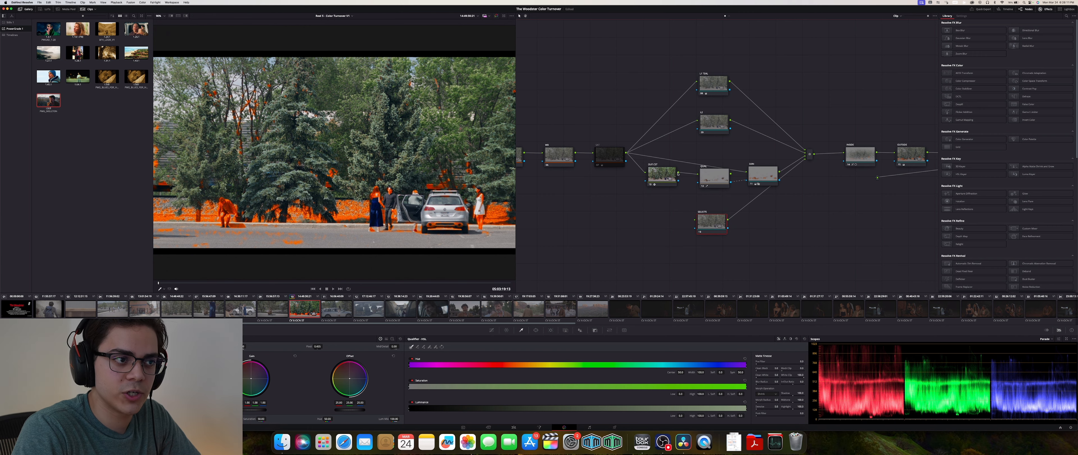
pyautogui.moveTo(678, 173); pyautogui.dragTo(696, 219)
pyautogui.hotkey('shift', 's')
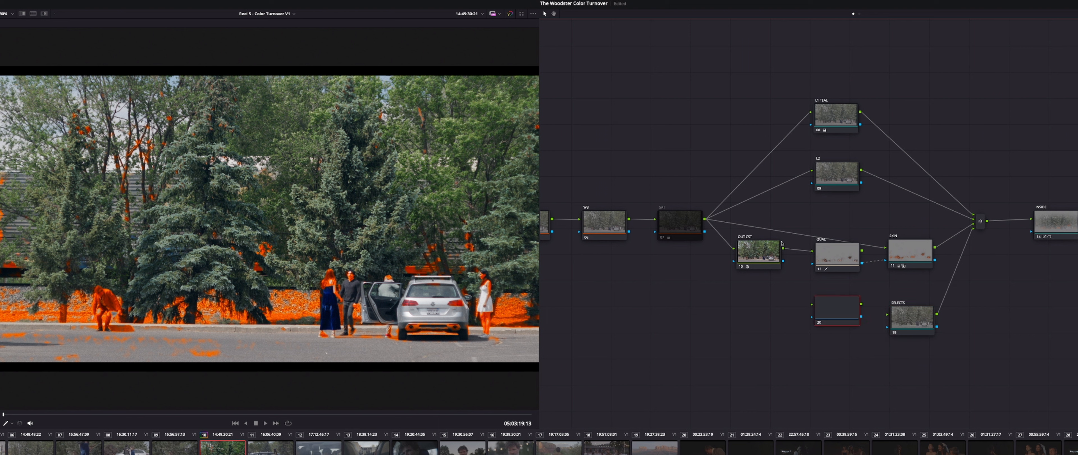
pyautogui.moveTo(784, 250); pyautogui.dragTo(812, 303)
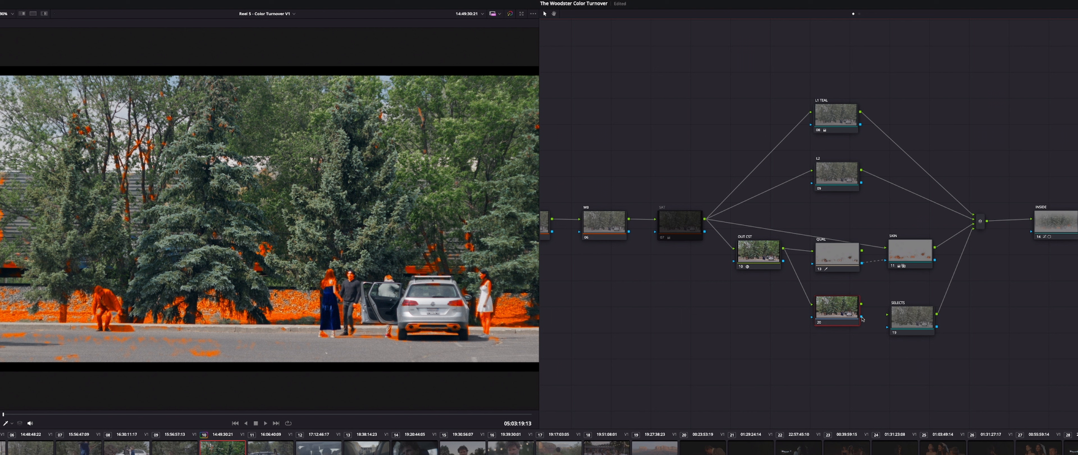
pyautogui.moveTo(870, 325); pyautogui.dragTo(887, 326)
# - Copy the QUAL node onto the new node and resample its qualifier on the woman's blue dress
pyautogui.moveTo(841, 255); pyautogui.dragTo(839, 321)
pyautogui.click(839, 321)
pyautogui.hotkey('shift', 'h')
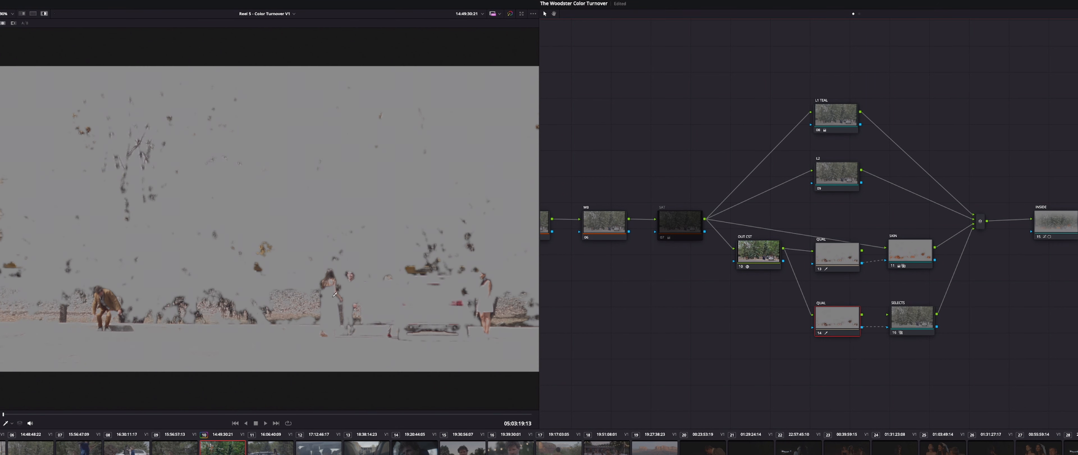
pyautogui.click(330, 295)
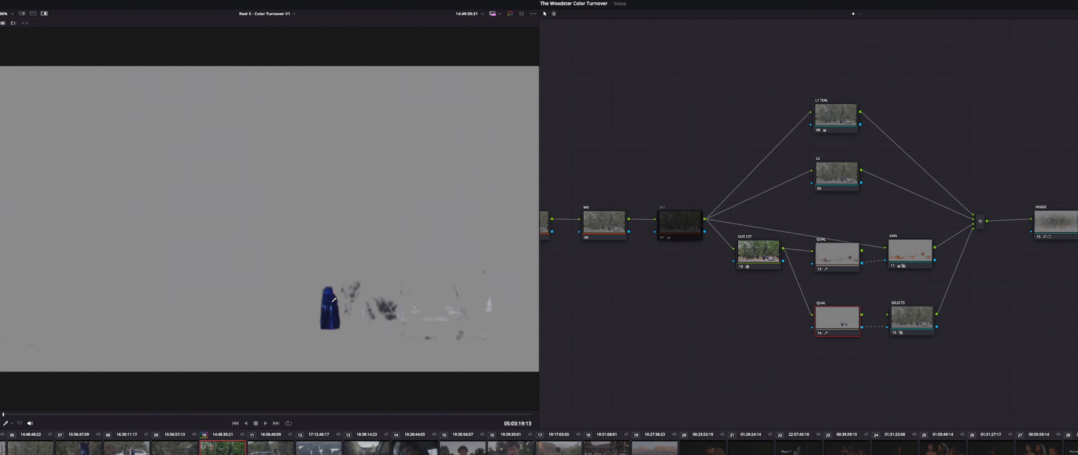
pyautogui.hotkey('shift', 'h')
# - Connect the OUT CST output to the SELECTS node and move the OUT CST node slightly down
pyautogui.moveTo(783, 261); pyautogui.dragTo(887, 315)
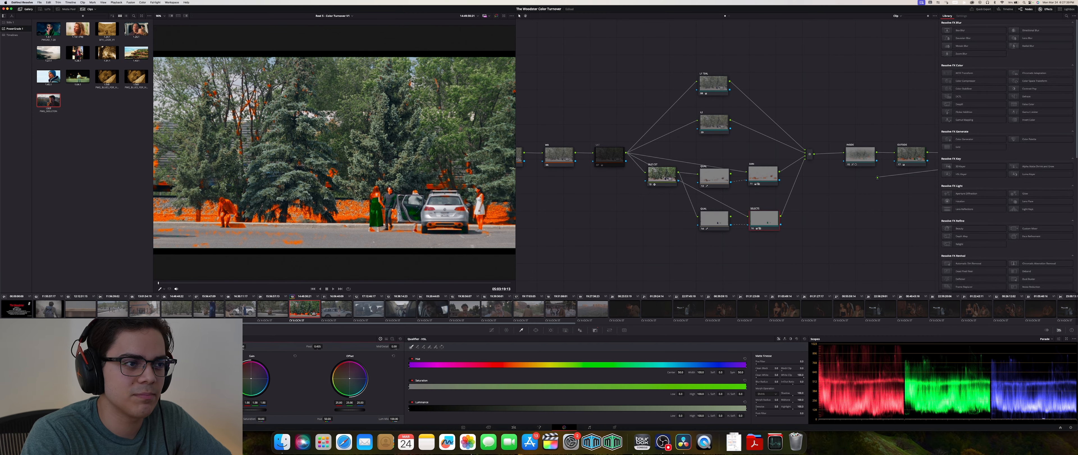
pyautogui.click(760, 253)
pyautogui.moveTo(658, 195); pyautogui.dragTo(656, 206)
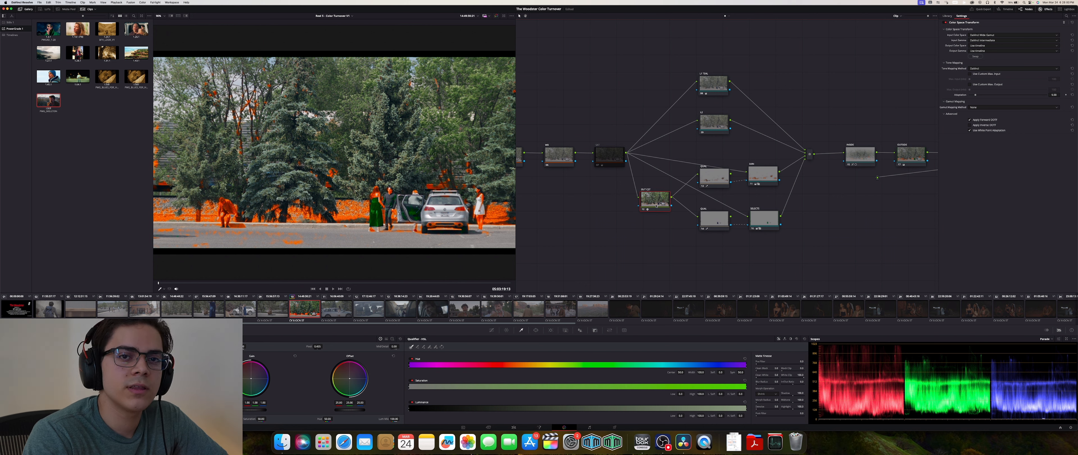